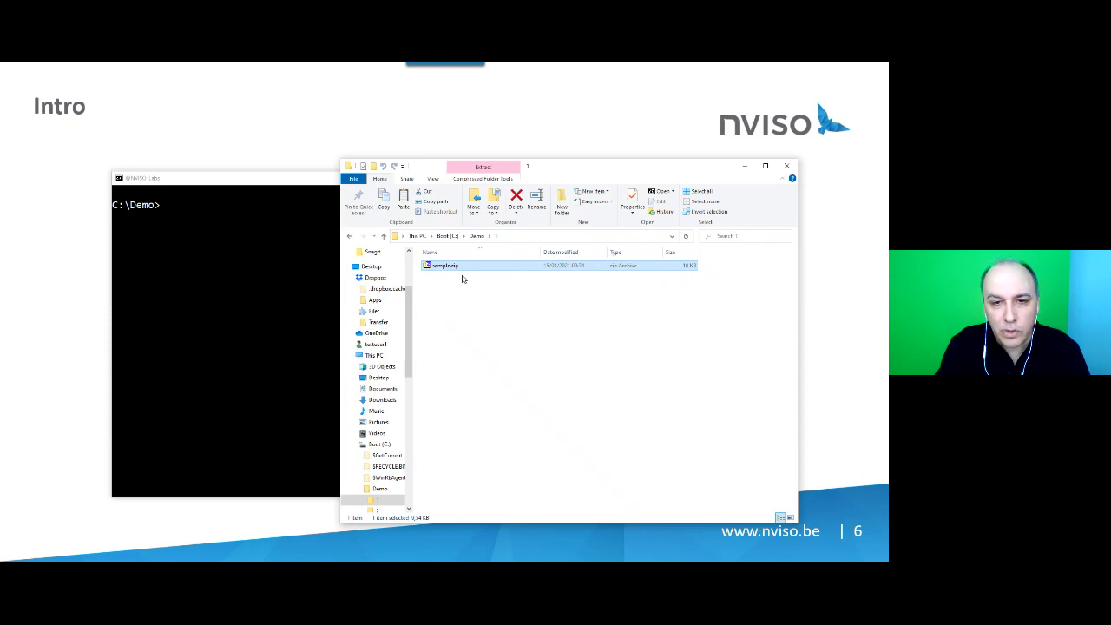
# Bring up the 7-Zip context submenu for sample.zip in C:\Demo\1
pyautogui.doubleClick(464, 265)
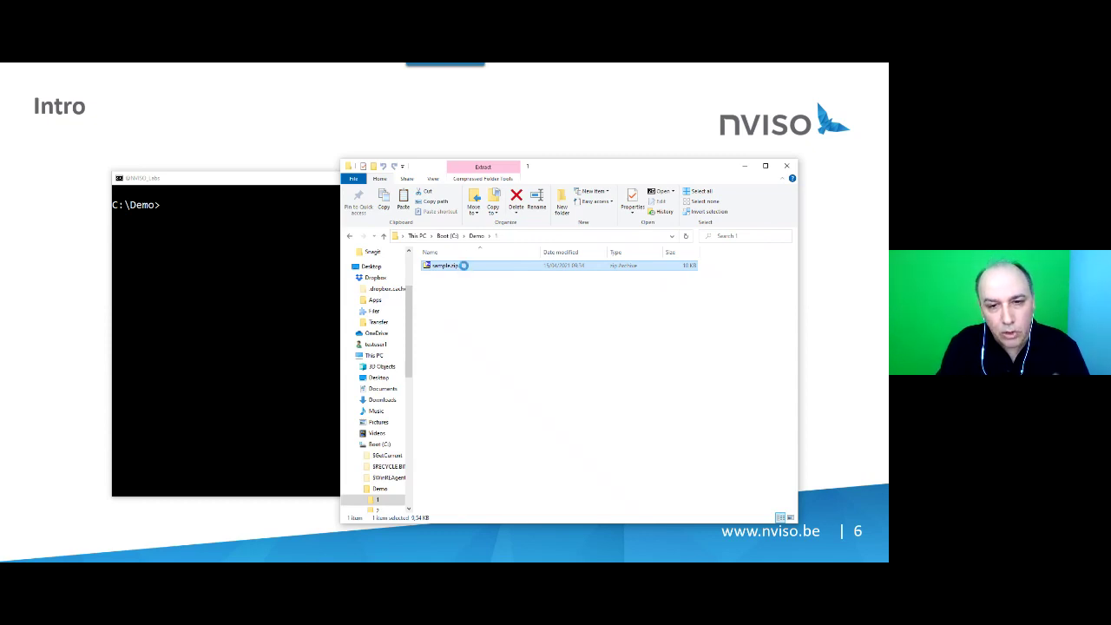
pyautogui.rightClick(465, 267)
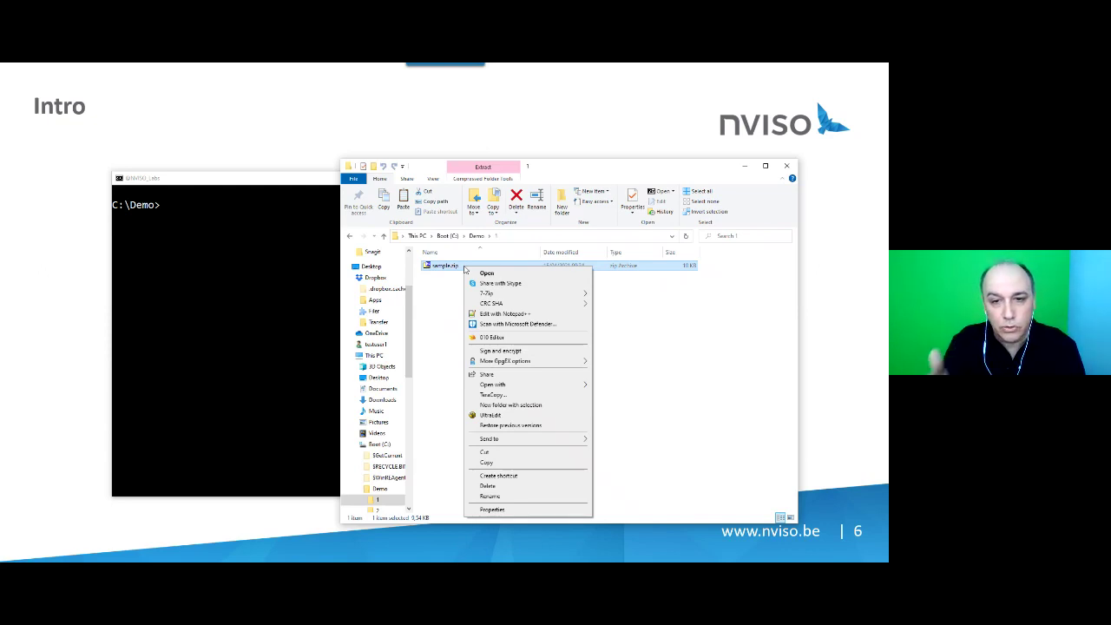
pyautogui.moveTo(509, 295)
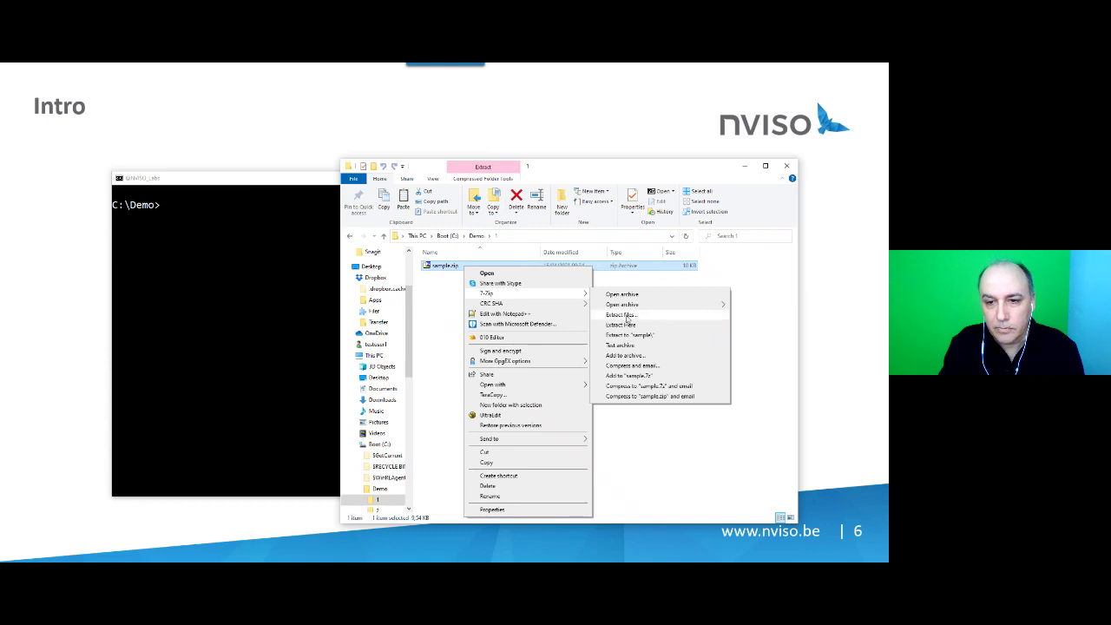
# Extract sample.zip into C:\Demo\1 with 7-Zip, supplying the archive password to get Doc1
pyautogui.click(632, 325)
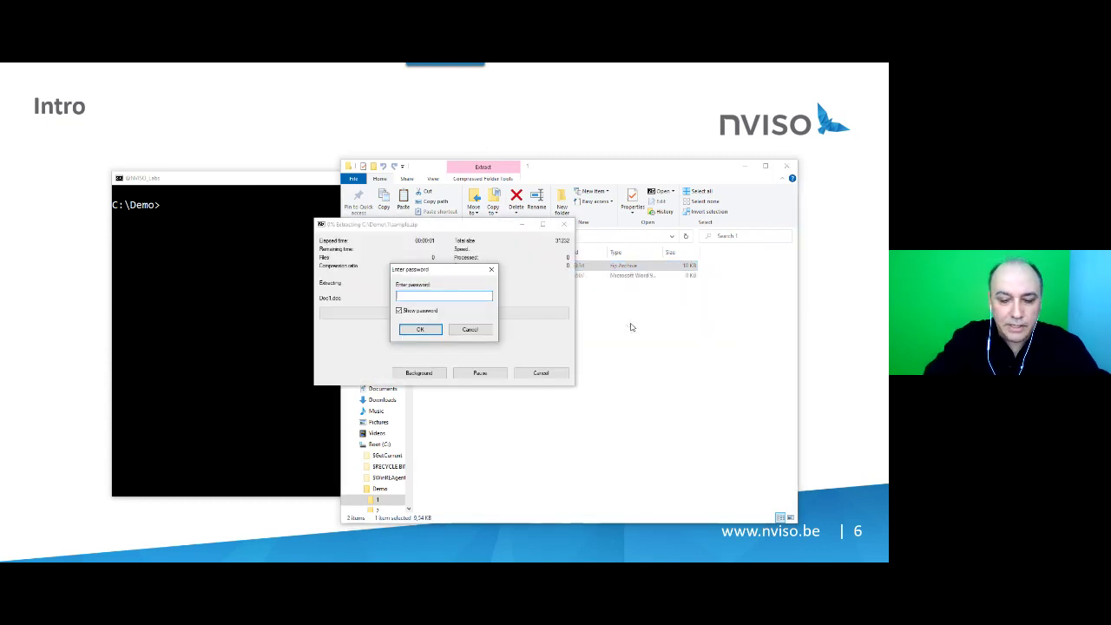
pyautogui.write('infected')
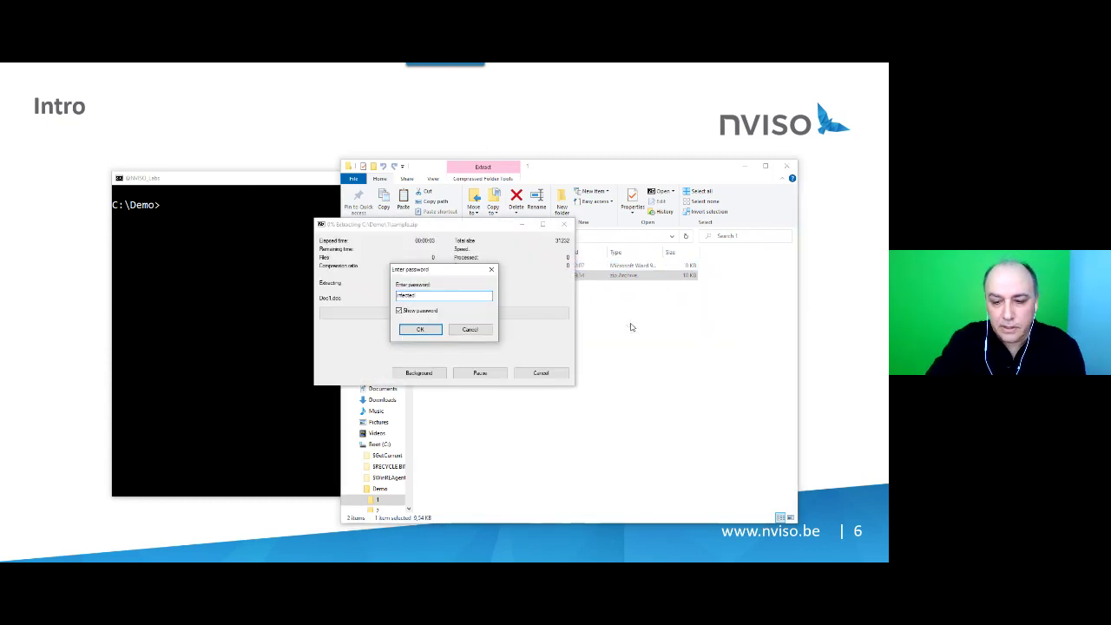
pyautogui.press('Return')
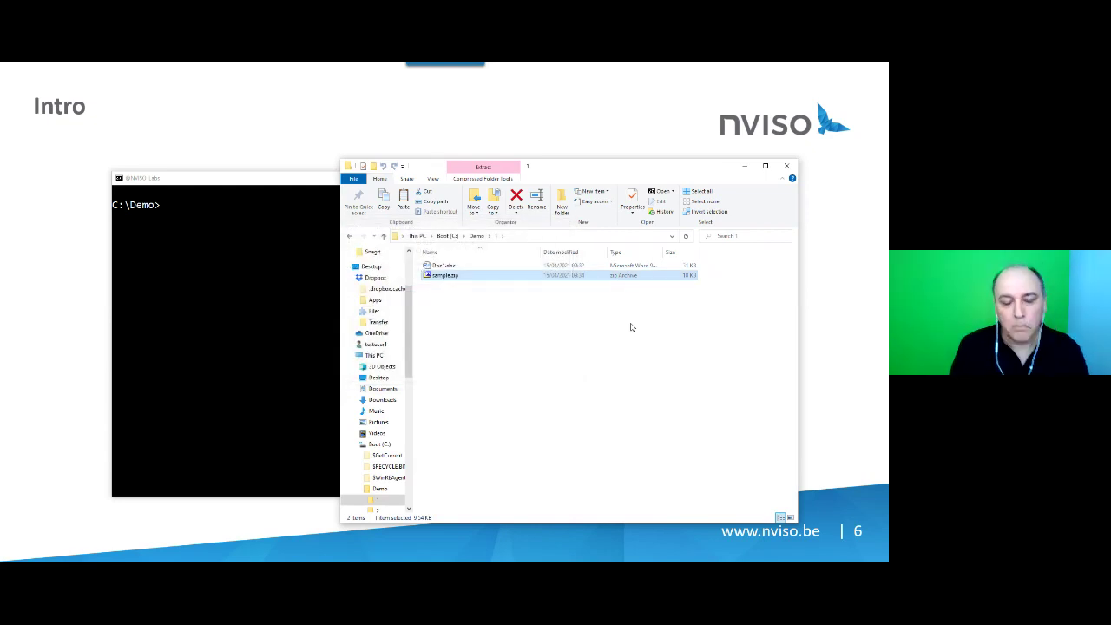
# Clear the selection and open the extracted Doc1.doc in Microsoft Word
pyautogui.click(529, 326)
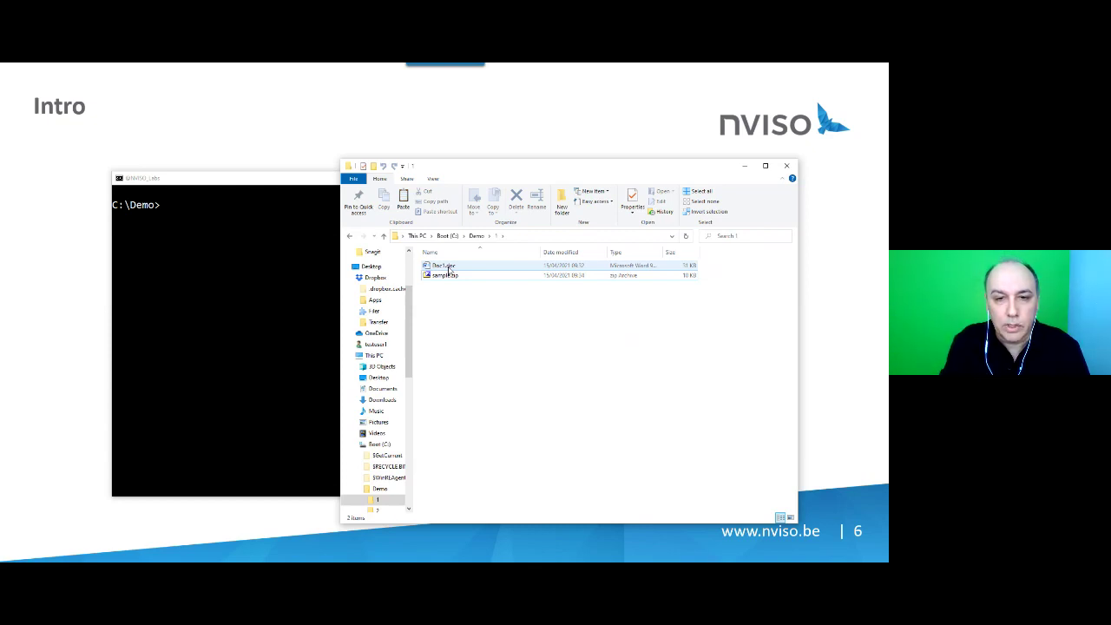
pyautogui.doubleClick(443, 266)
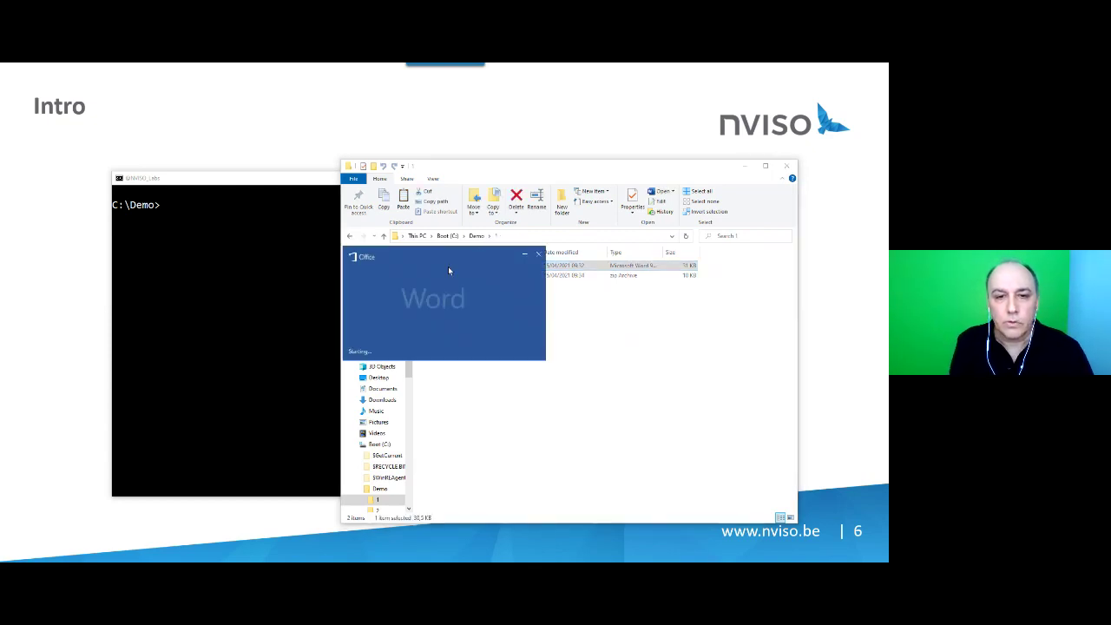
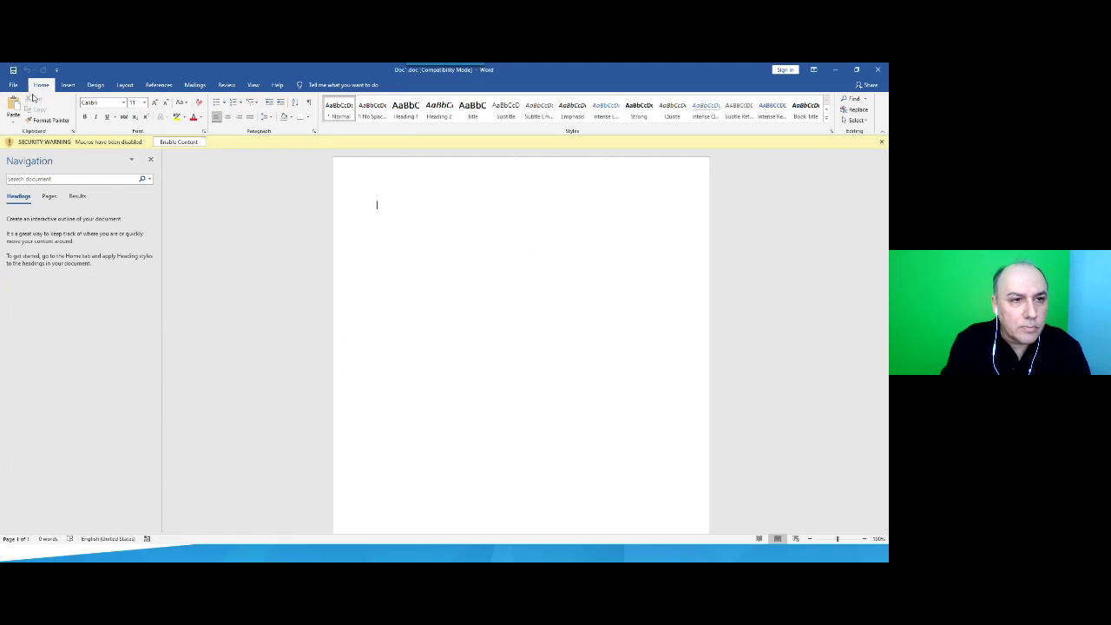
# Show the File > Info page for Doc1.doc with its disabled-macros security warning
pyautogui.click(13, 85)
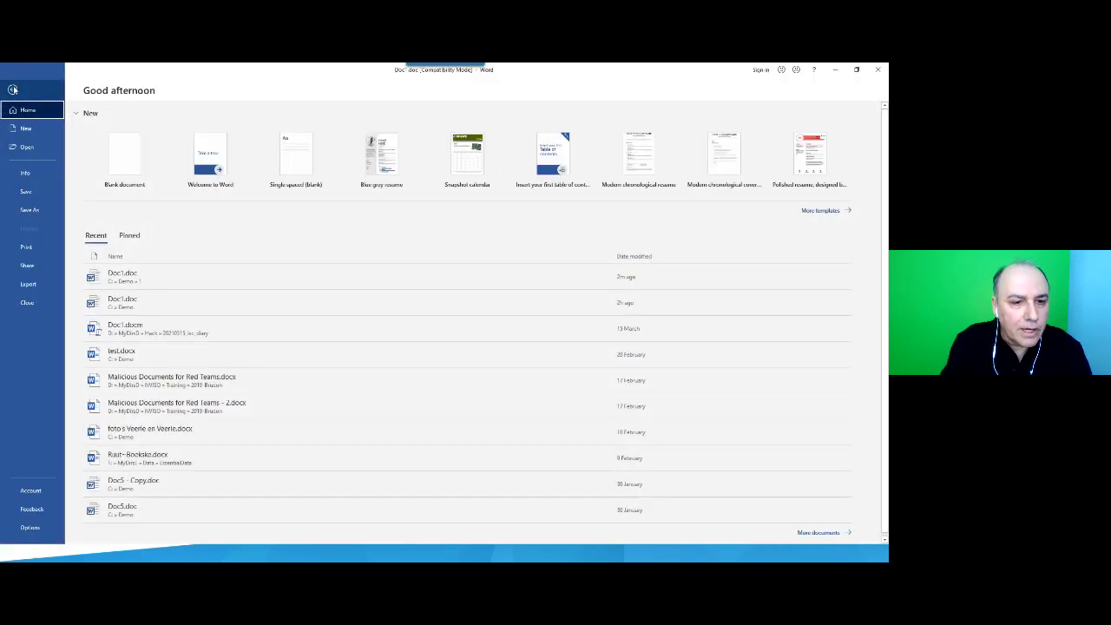
pyautogui.click(41, 173)
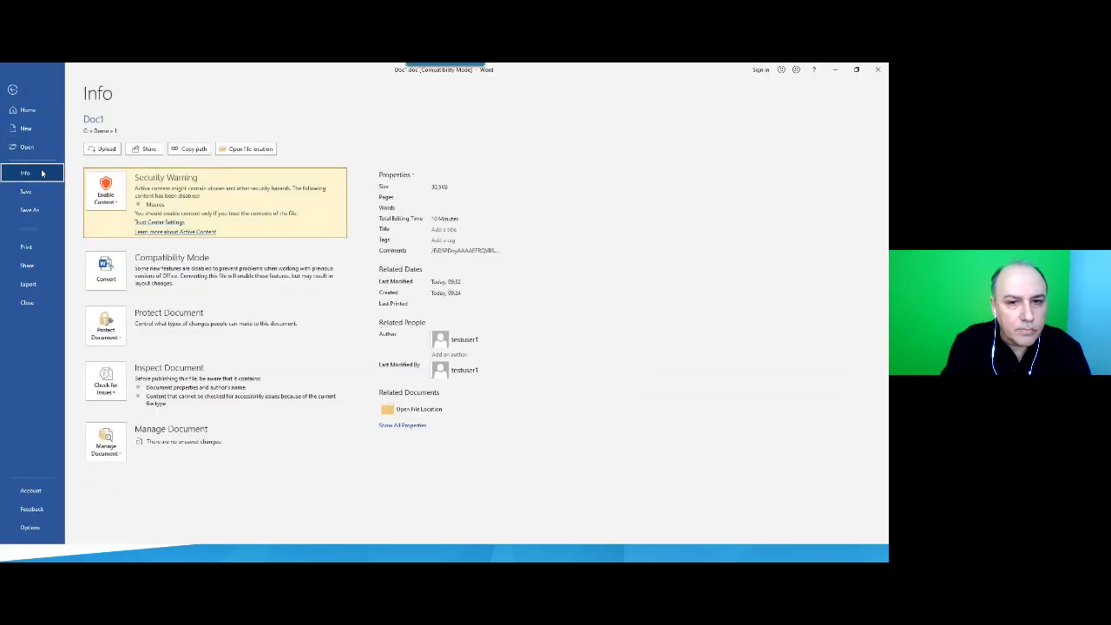
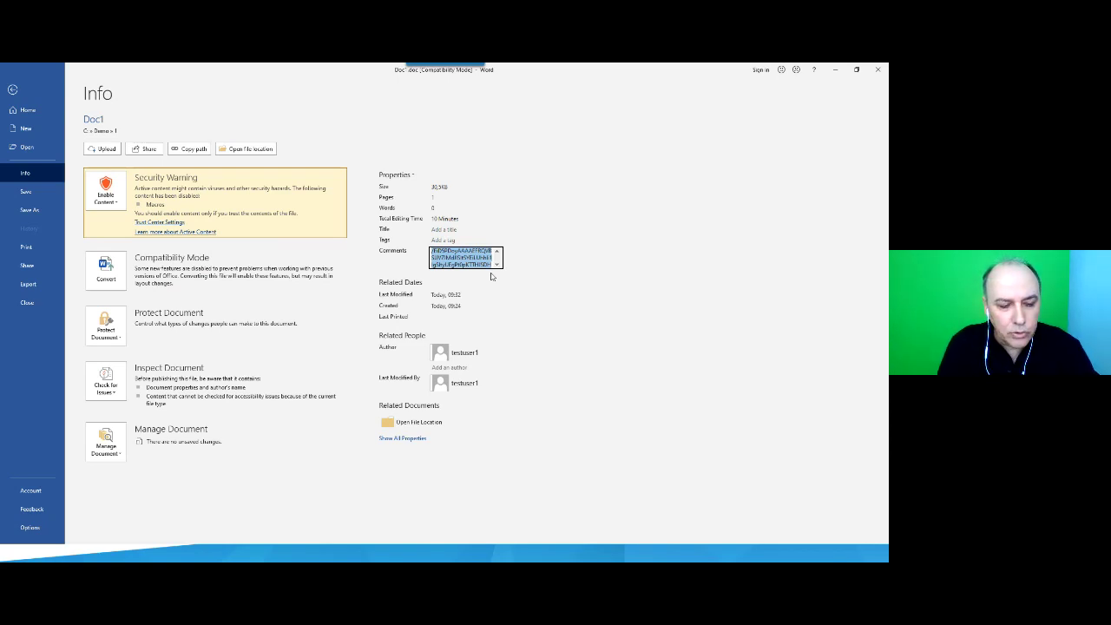
# Search the Start menu for '010' to find the 010 Editor app
pyautogui.press('super')
pyautogui.write('010')
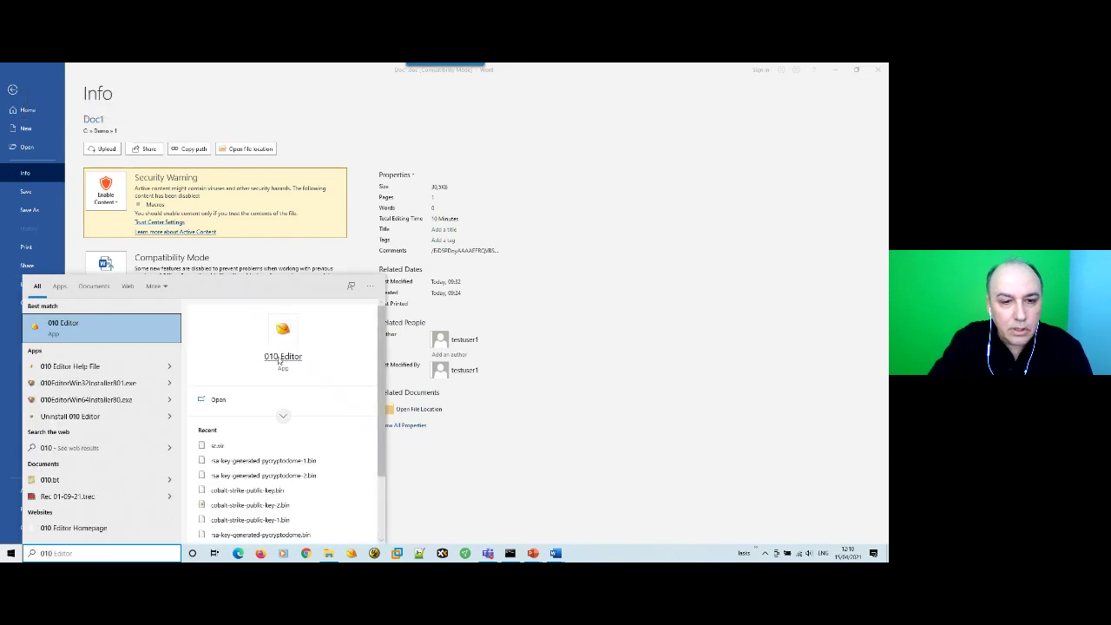
# Launch 010 Editor and create a new empty Untitled1 file
pyautogui.click(281, 356)
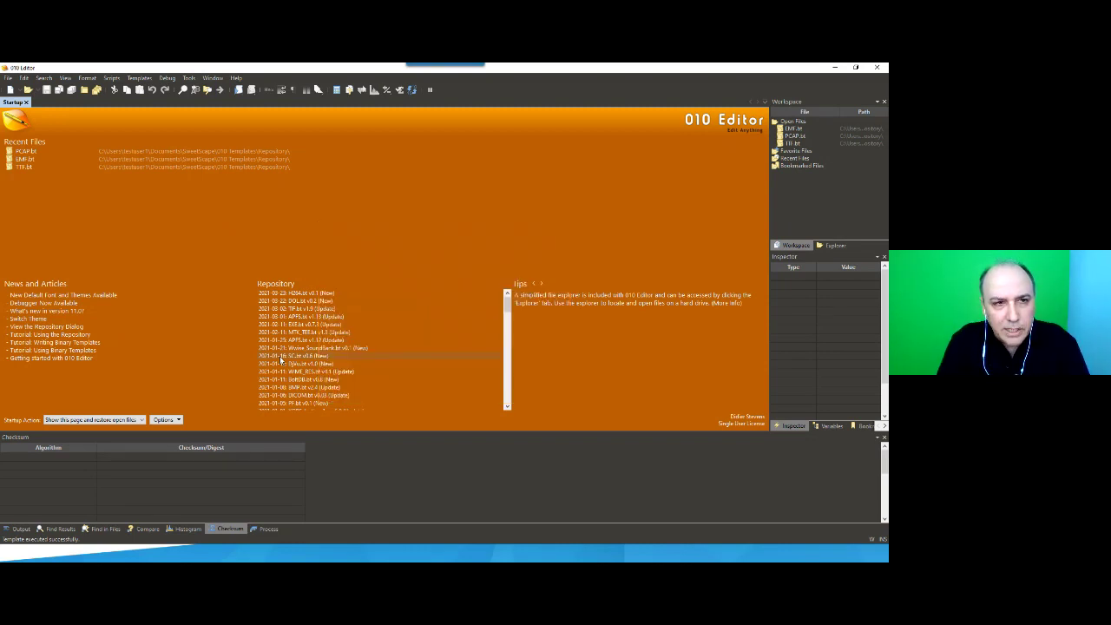
pyautogui.hotkey('ctrl', 'n')
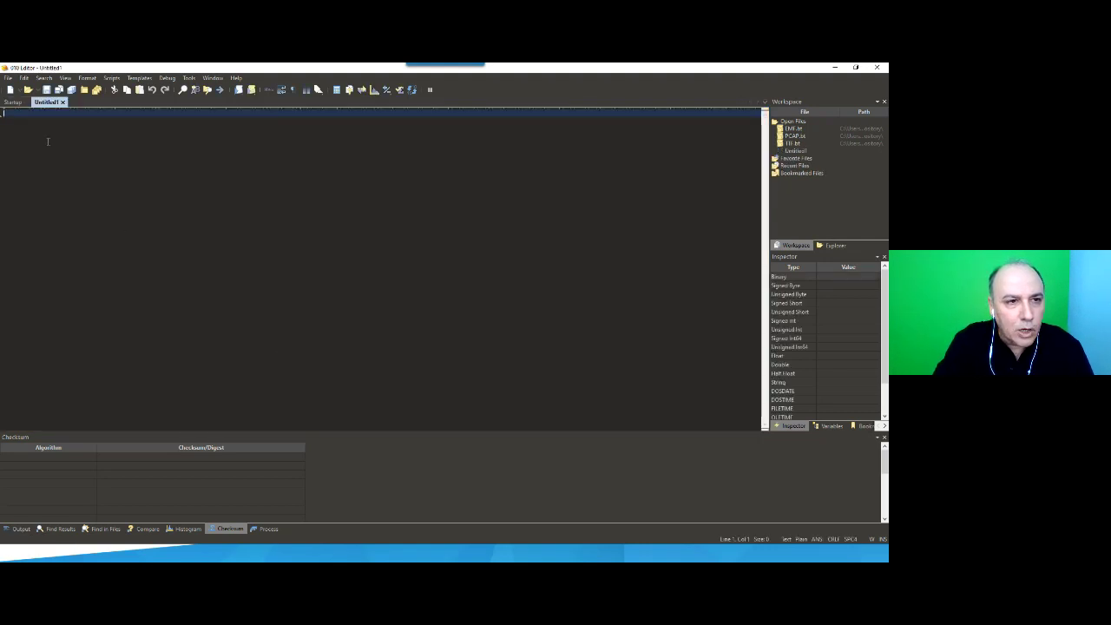
# Paste the copied comment into Untitled1 using Edit > Paste From > Paste from Base64
pyautogui.click(23, 79)
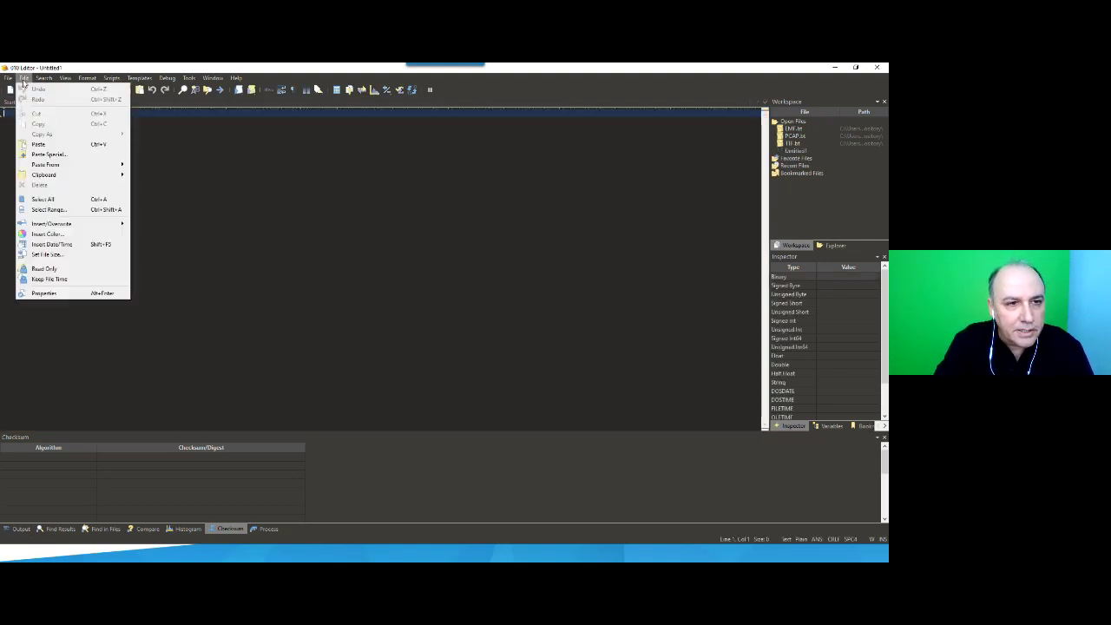
pyautogui.moveTo(66, 166)
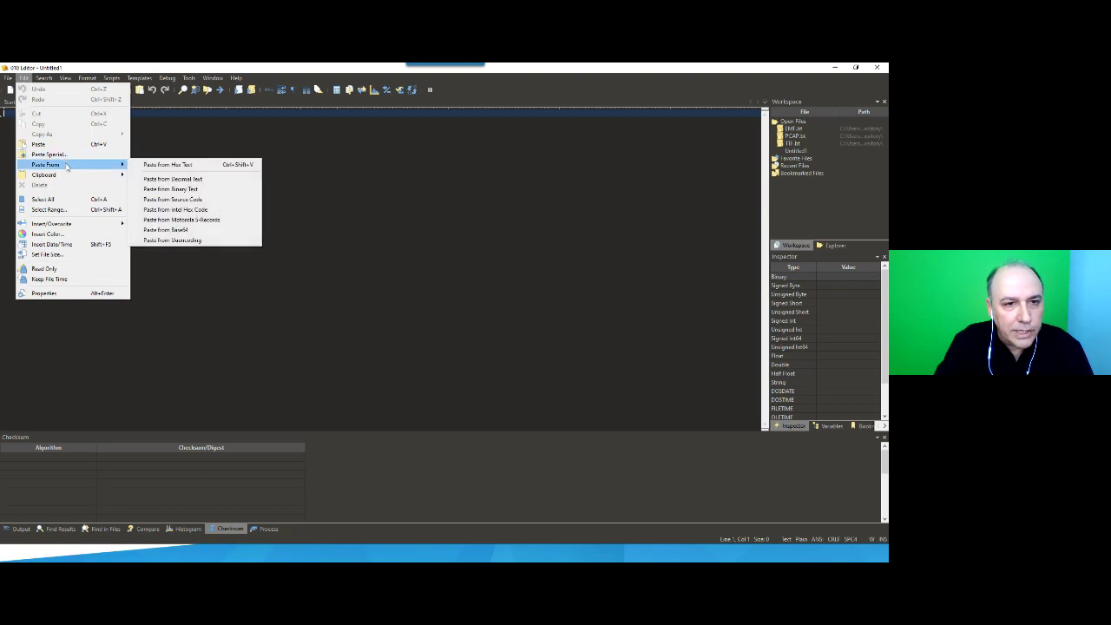
pyautogui.click(202, 232)
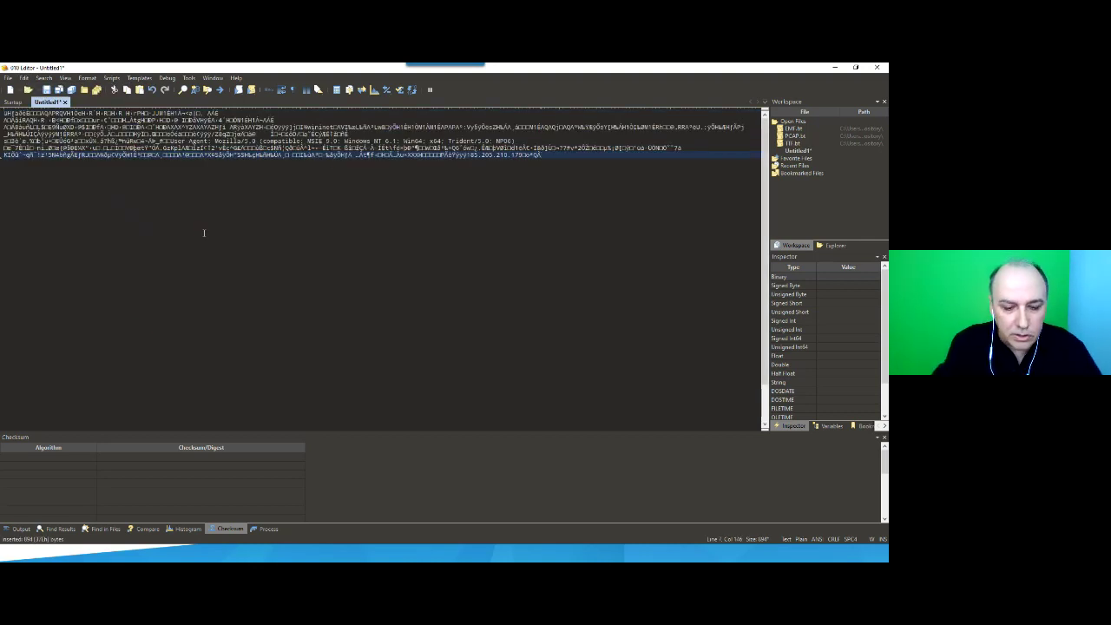
# Switch to Hex view and scroll the data from 0000h to 0370h, ending at IP 185.205.210.179
pyautogui.hotkey('ctrl', 'h')
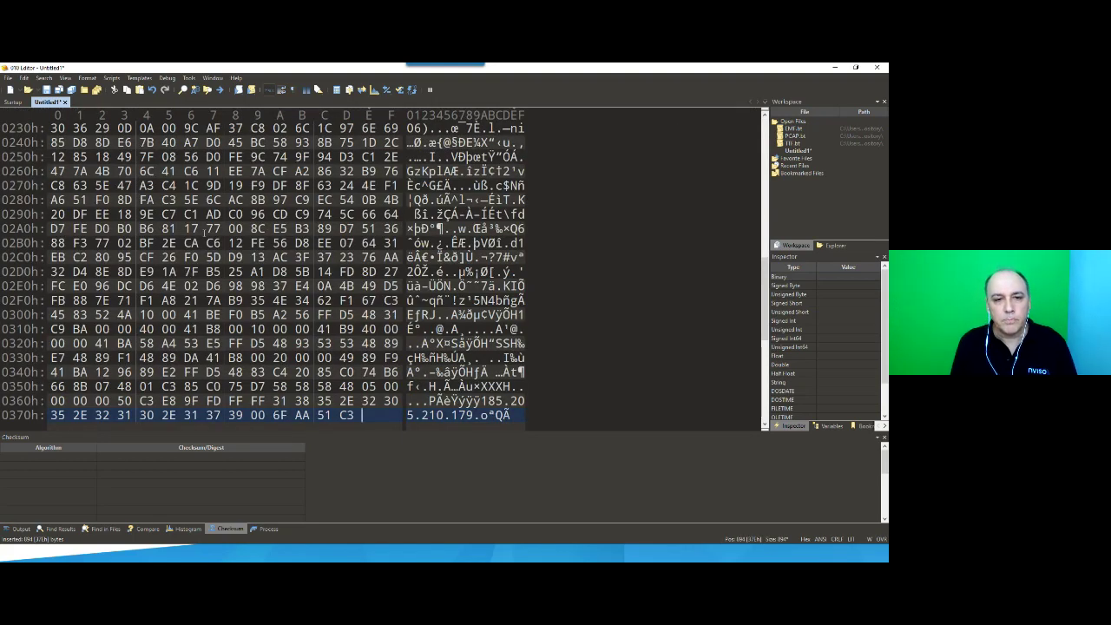
pyautogui.scroll(-1, 385, 271)
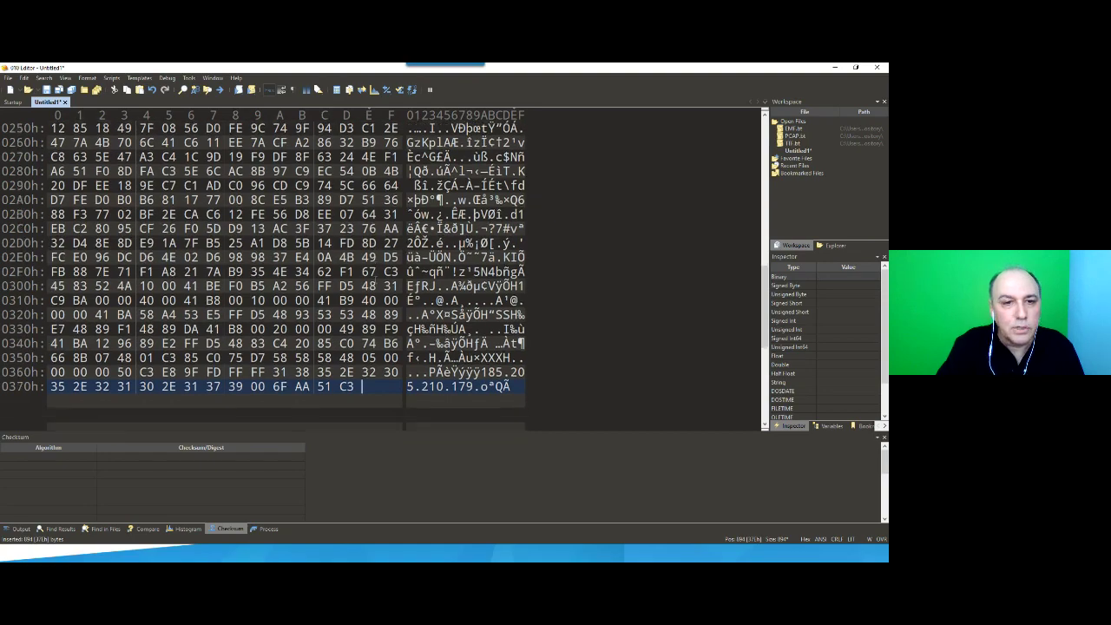
pyautogui.scroll(-1, 385, 271)
pyautogui.scroll(14, 385, 271)
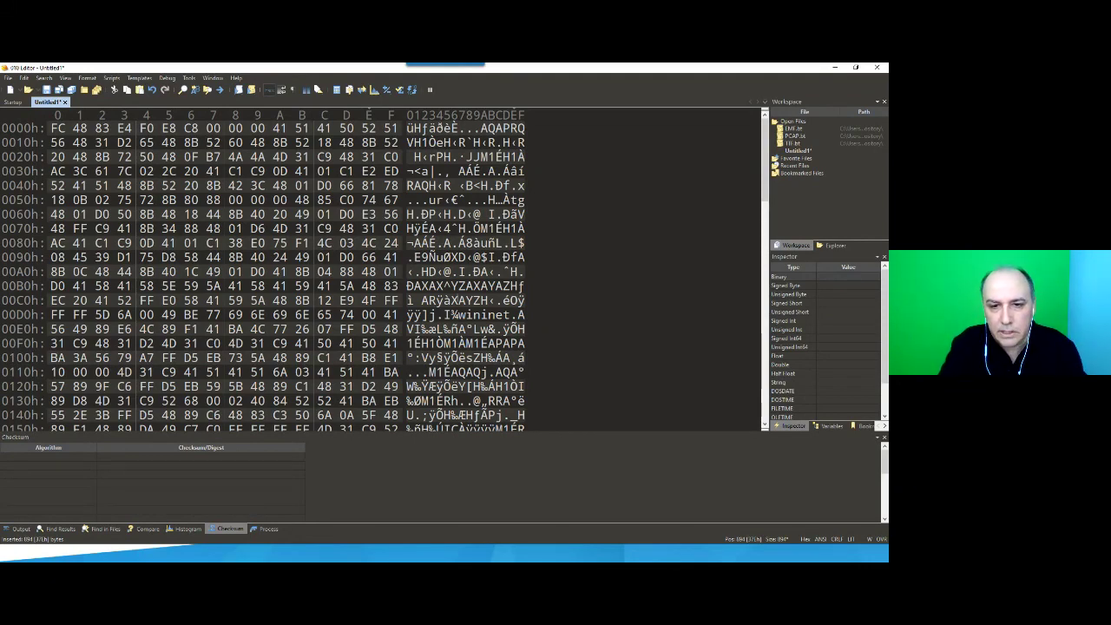
pyautogui.scroll(-7, 382, 274)
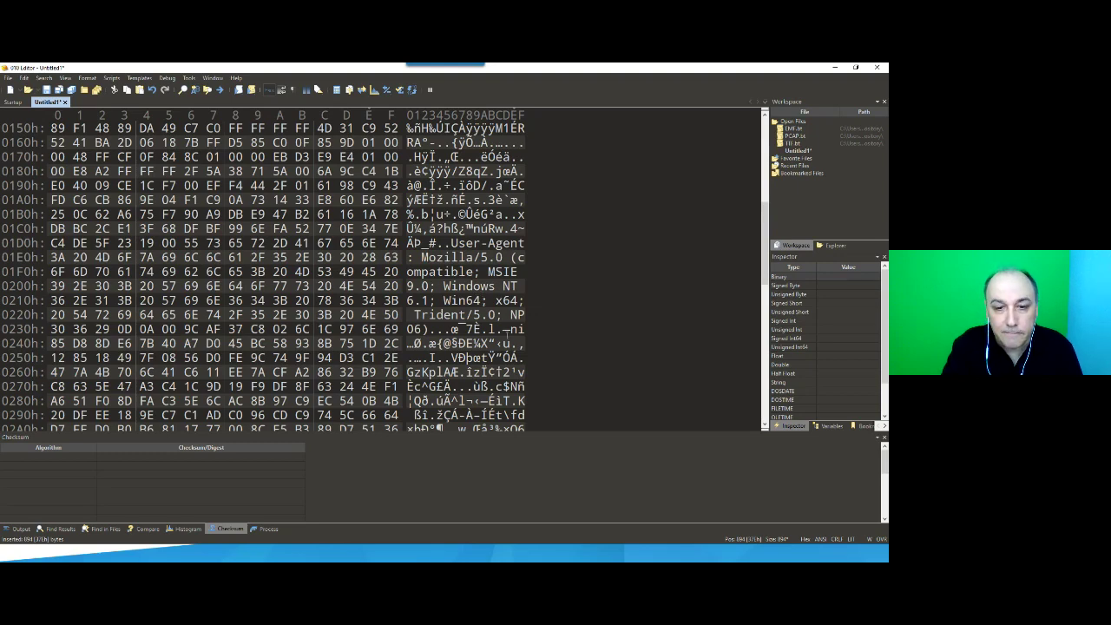
pyautogui.scroll(-6, 382, 276)
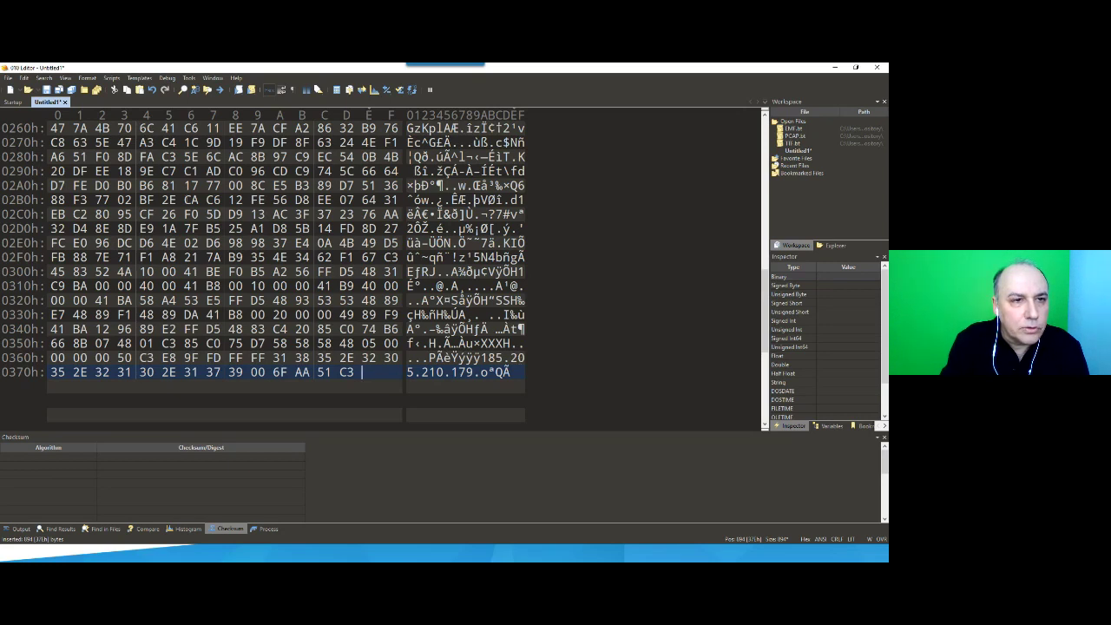
# Run Search > Find Strings on the file, finding 10 ASCII strings
pyautogui.click(41, 78)
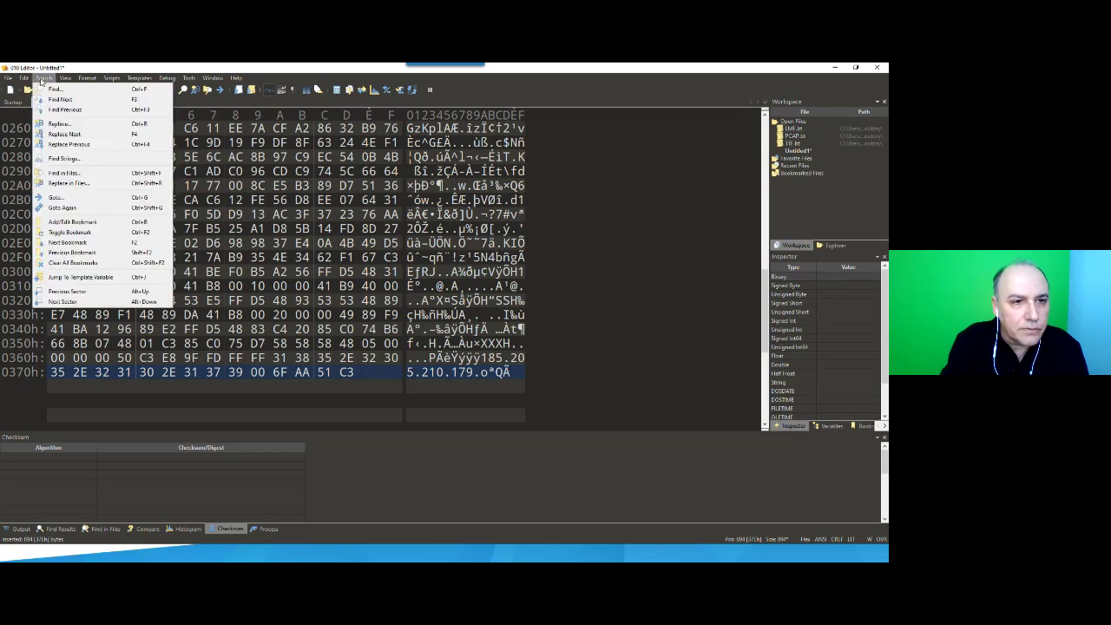
pyautogui.click(90, 159)
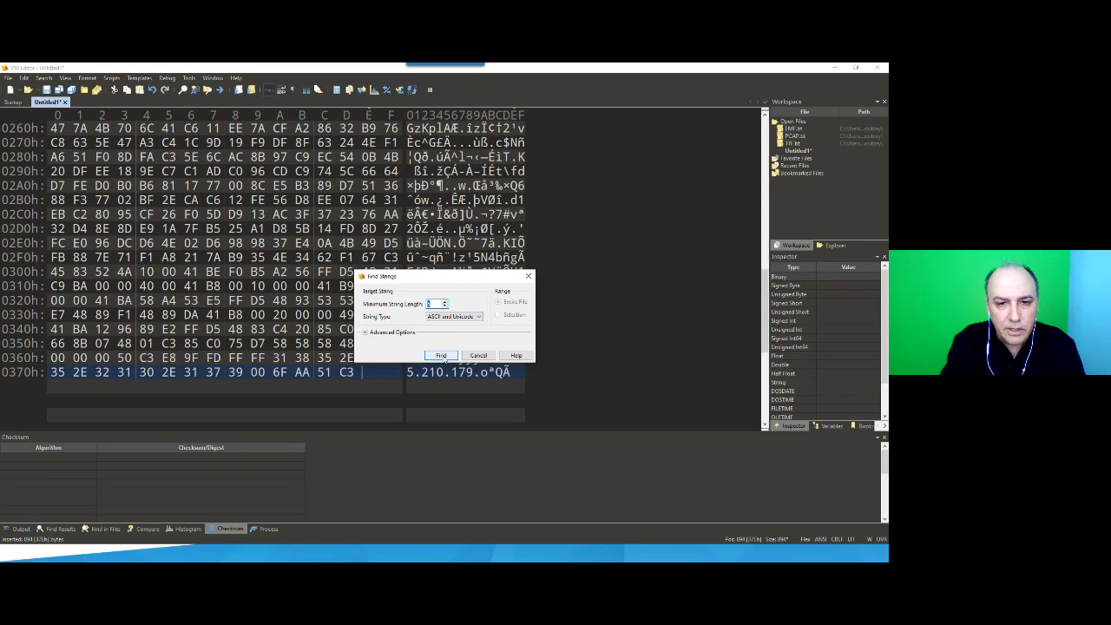
pyautogui.click(440, 356)
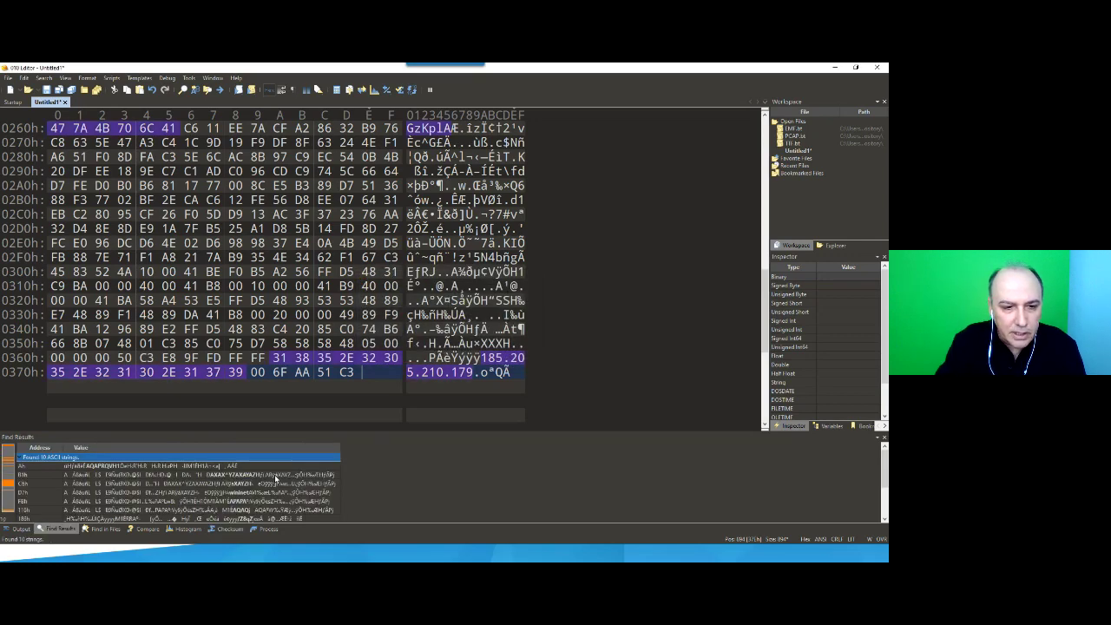
# Step through the found strings, including wininet and the Mozilla User-Agent, then return to Word
pyautogui.click(276, 478)
pyautogui.press('Down')
pyautogui.press('Down')
pyautogui.press('Down')
pyautogui.press('Down')
pyautogui.press('Down')
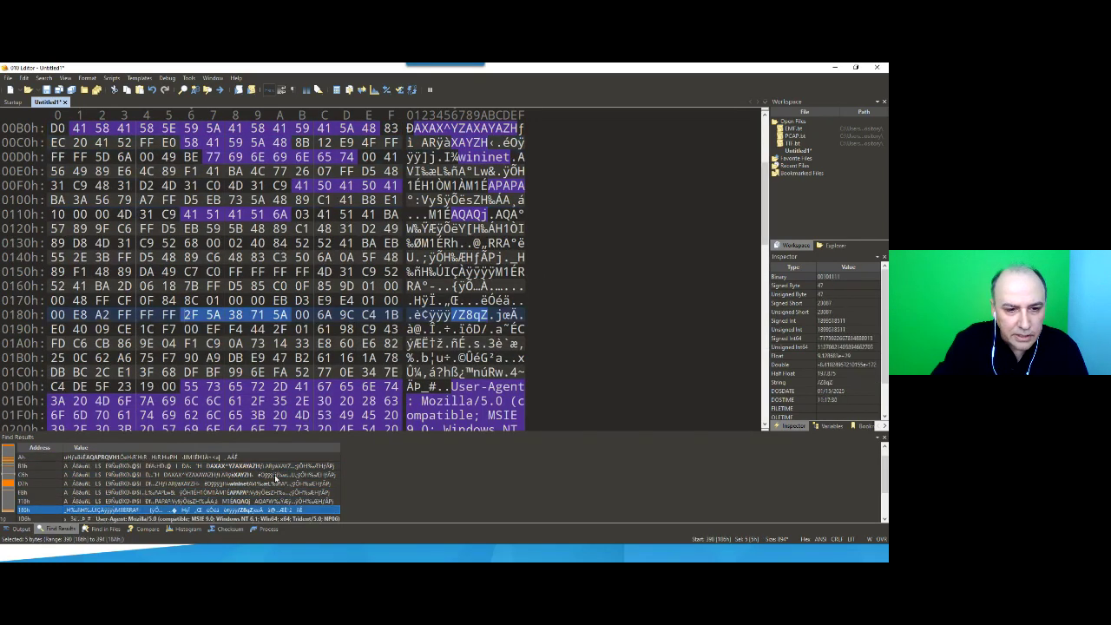
pyautogui.press('Down')
pyautogui.press('Down')
pyautogui.press('Down')
pyautogui.press('Up')
pyautogui.press('Up')
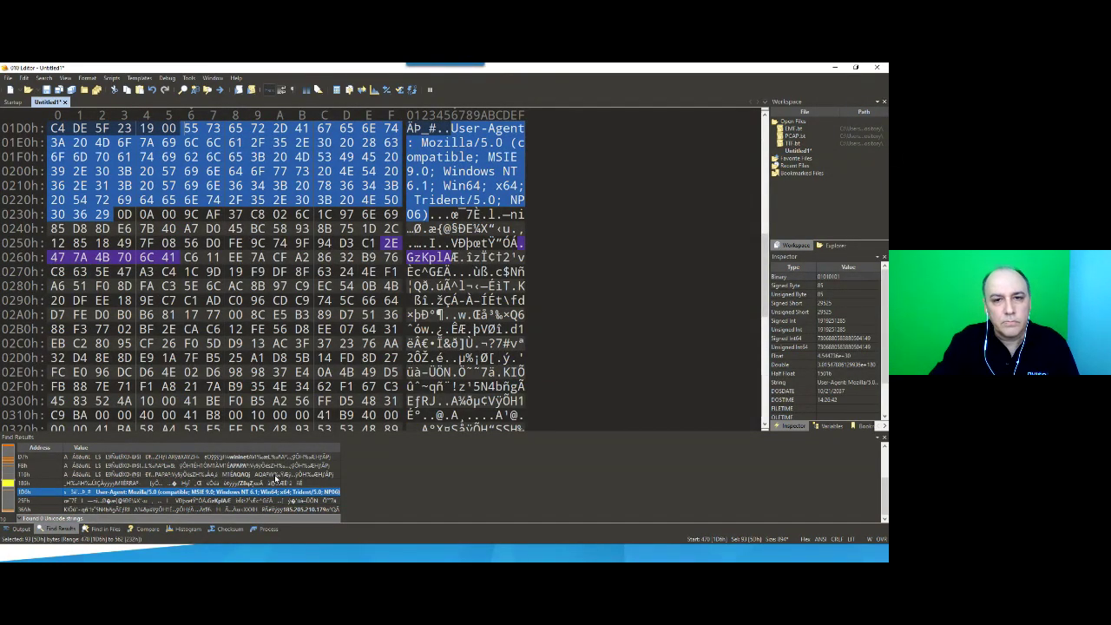
pyautogui.press('Down')
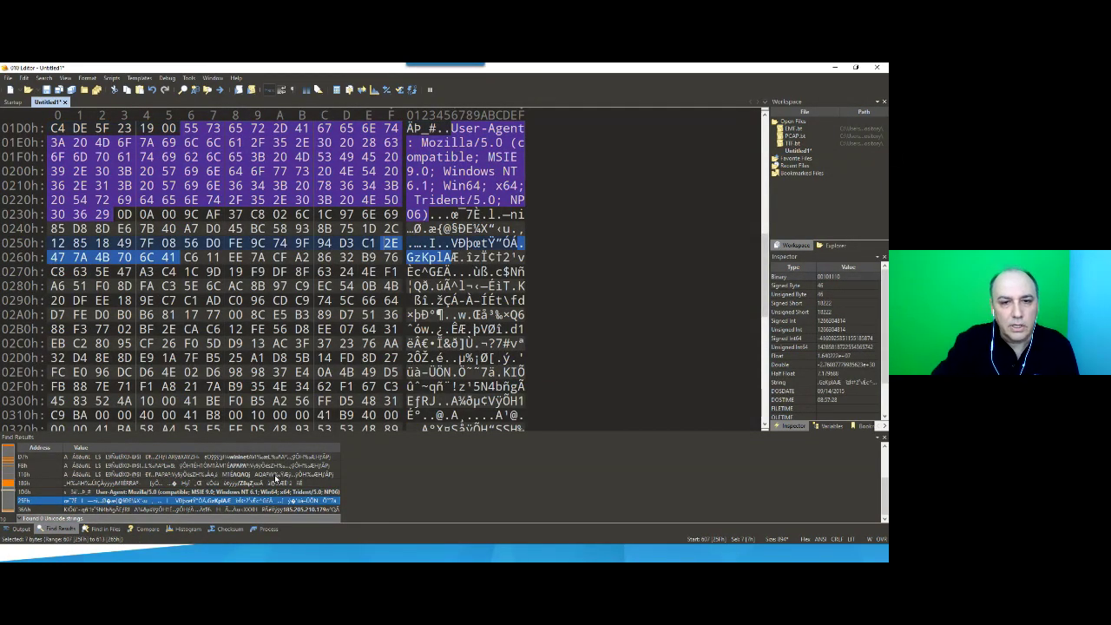
pyautogui.press('Down')
pyautogui.press('Up')
pyautogui.press('Up')
pyautogui.press('Up')
pyautogui.press('Up')
pyautogui.press('Up')
pyautogui.press('Up')
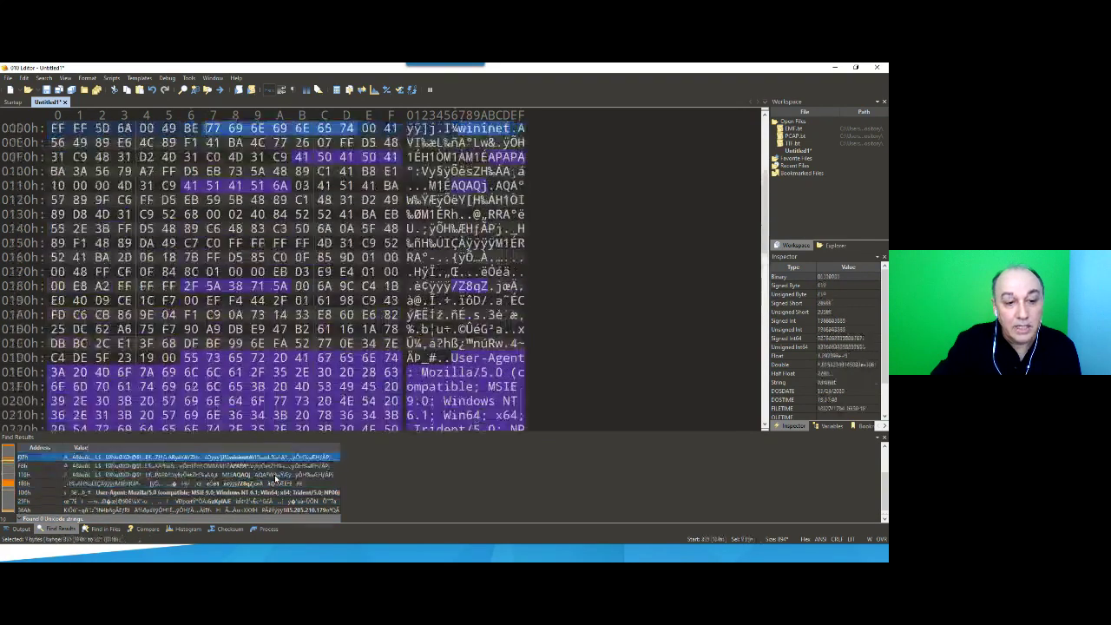
pyautogui.press('Home')
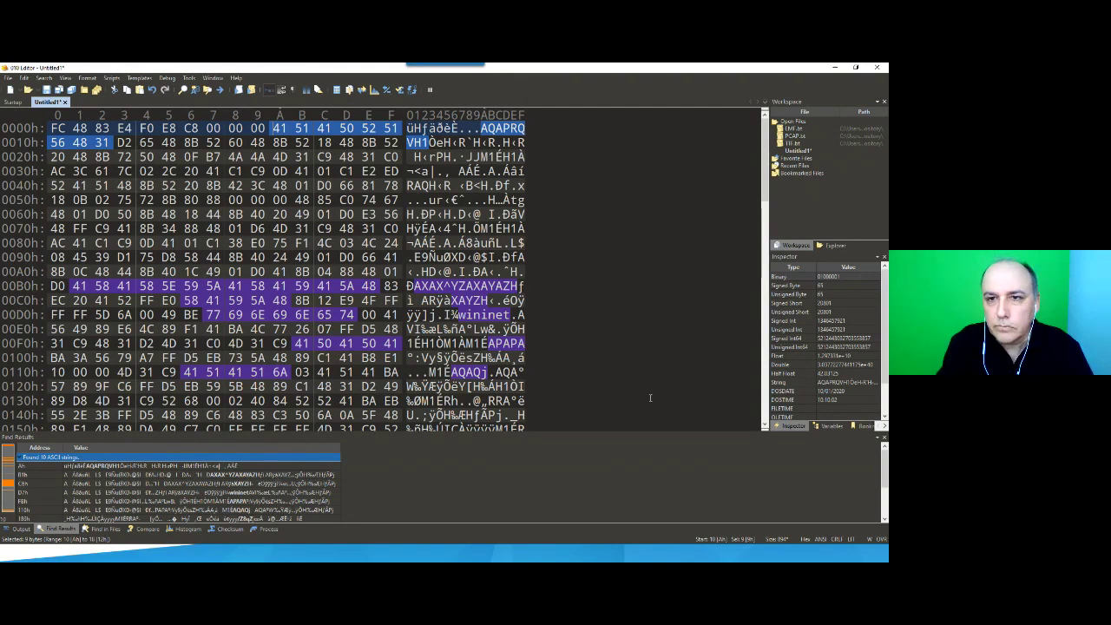
pyautogui.hotkey('alt', 'Tab')
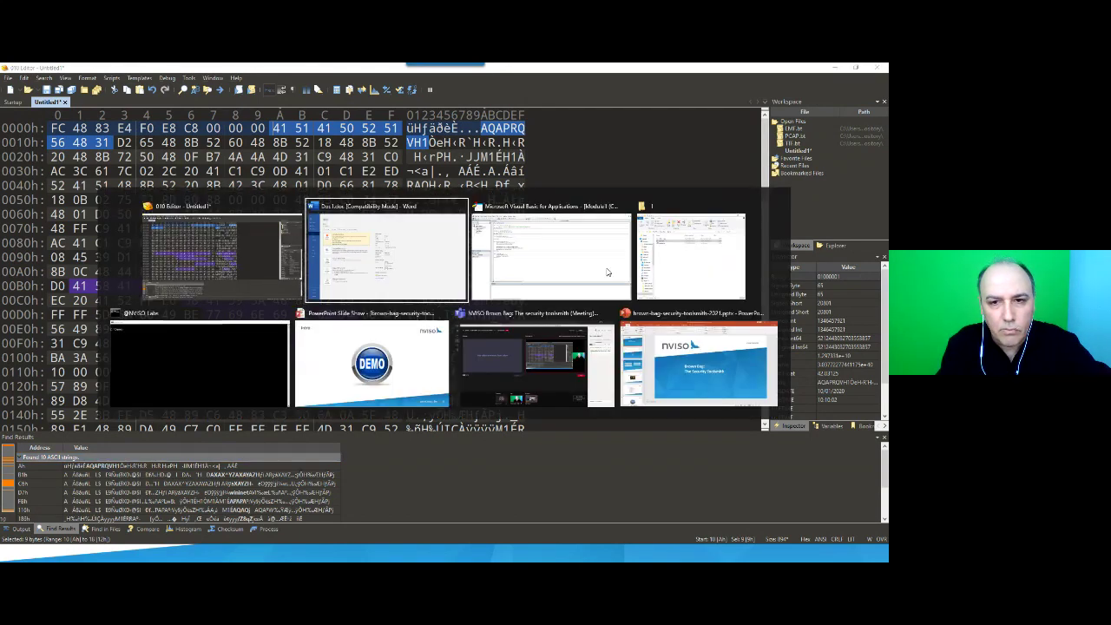
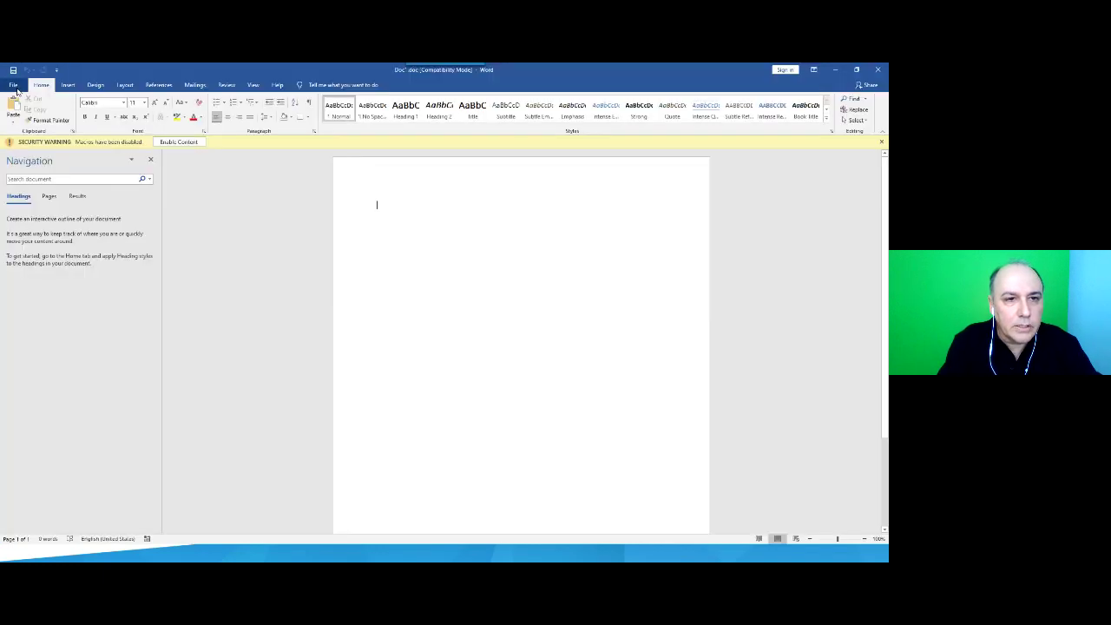
# Enable content on the security warning bar so the macro shows the 'Infected!' message
pyautogui.click(179, 142)
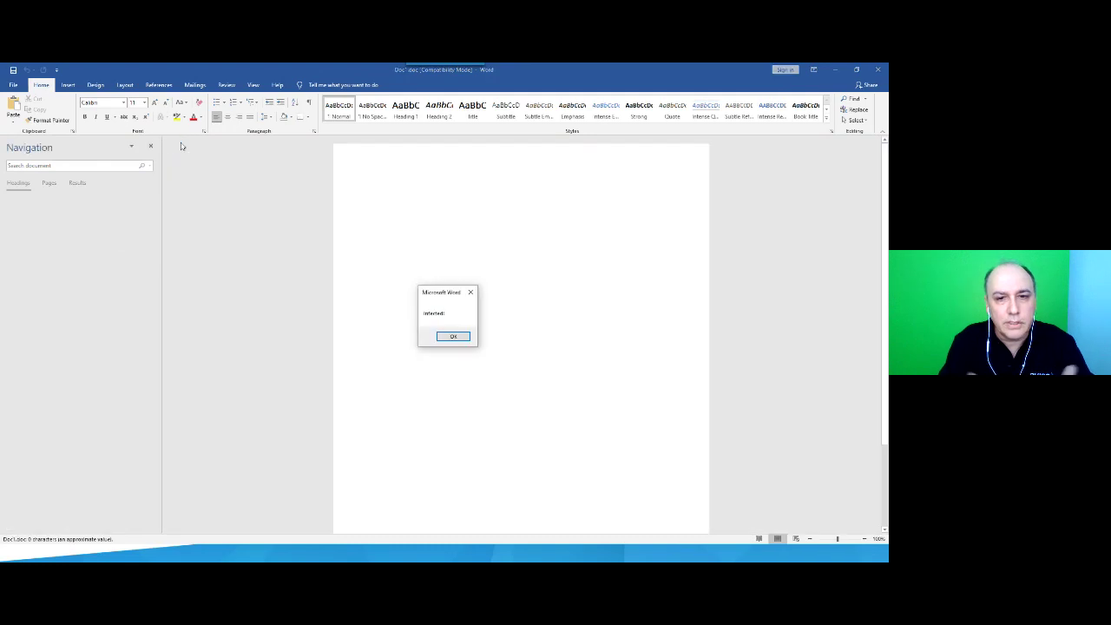
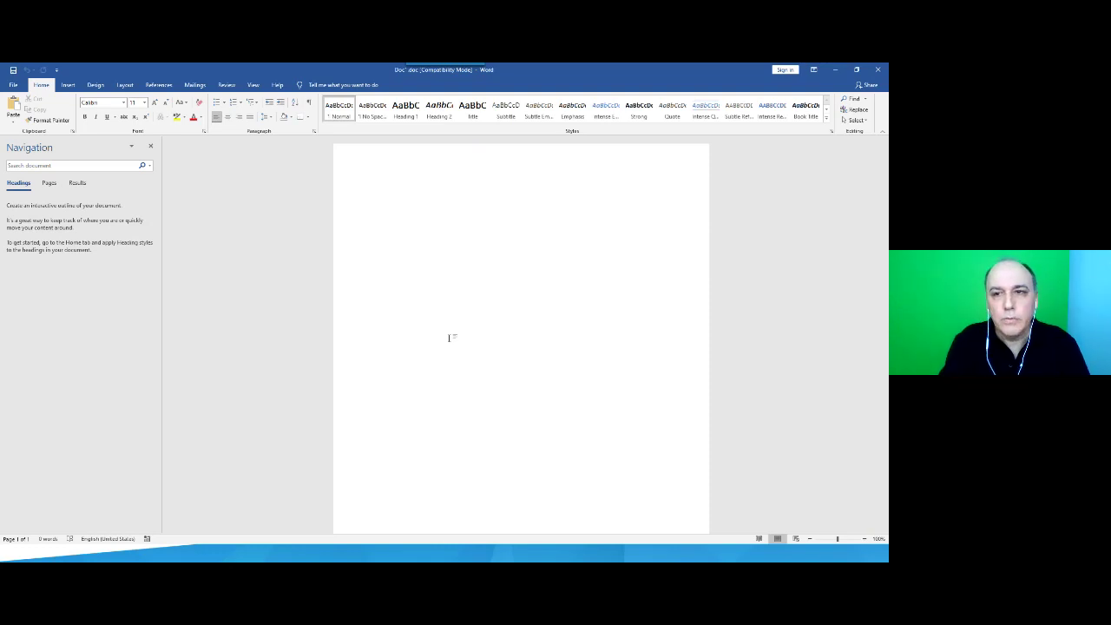
# Close the blank Doc1 Word document and return to the Command Prompt window
pyautogui.click(881, 70)
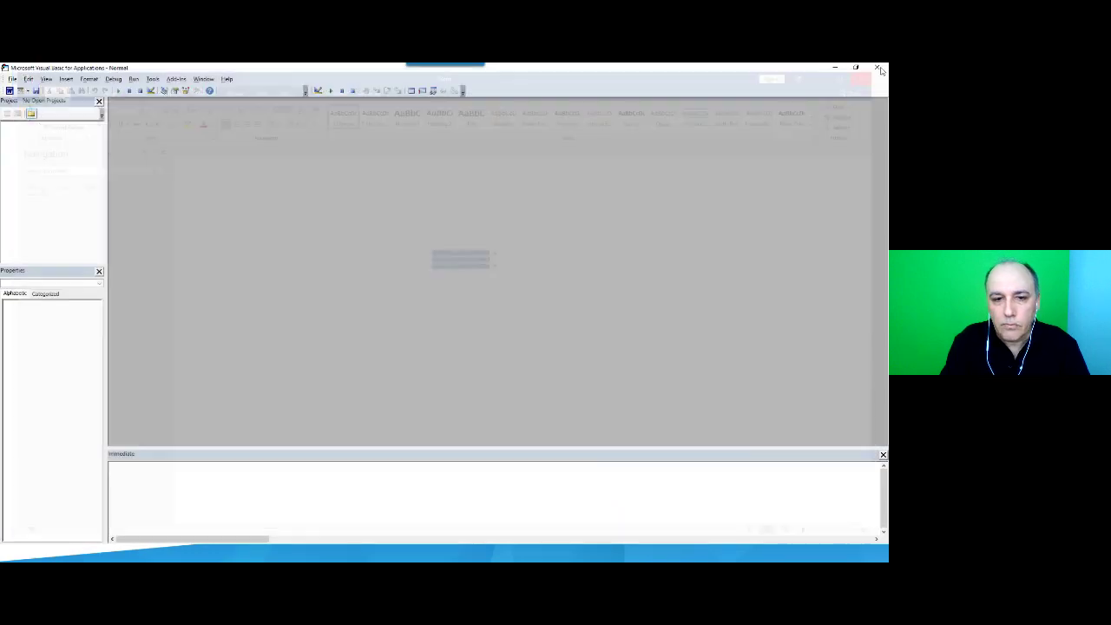
pyautogui.hotkey('alt', 'Tab')
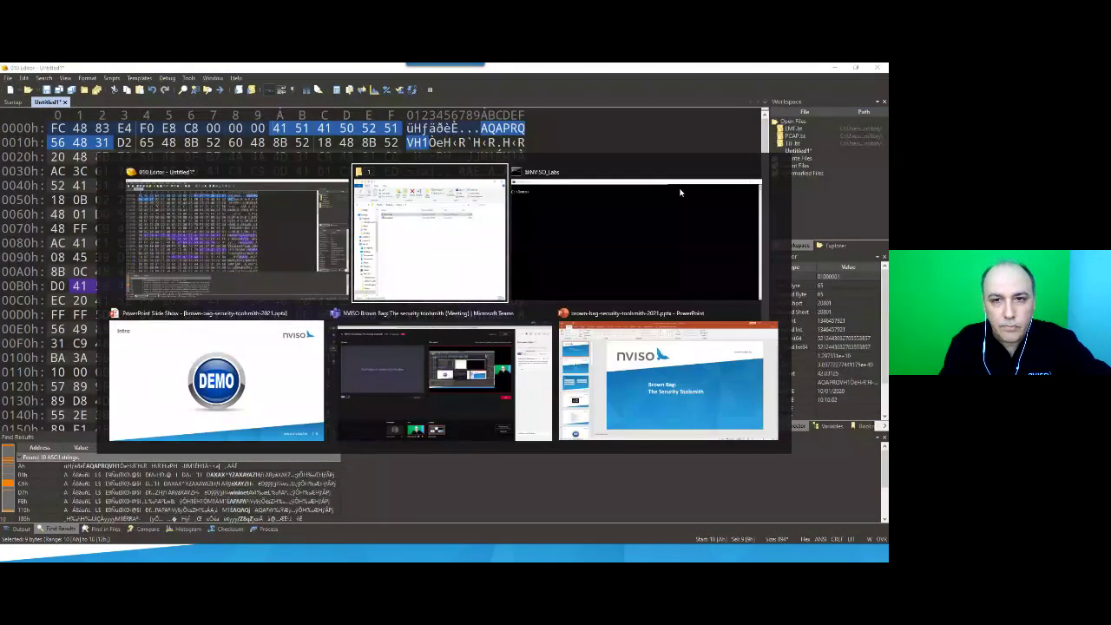
# Change into C:\Demo\1, clear the console and list the folder's contents
pyautogui.write('cd 1')
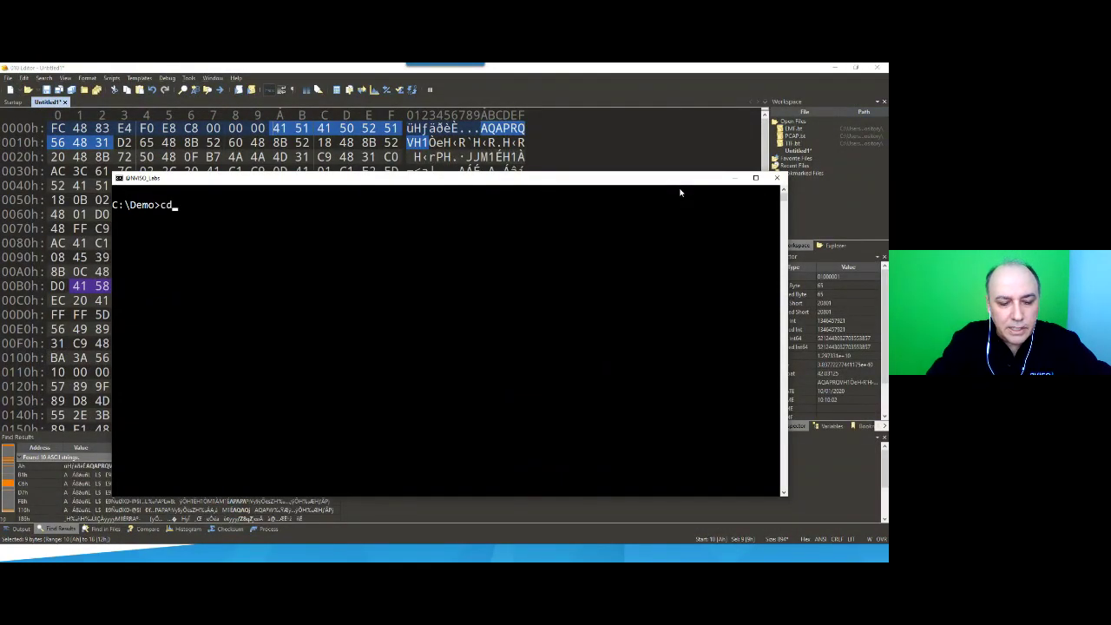
pyautogui.press('Return')
pyautogui.write('cls')
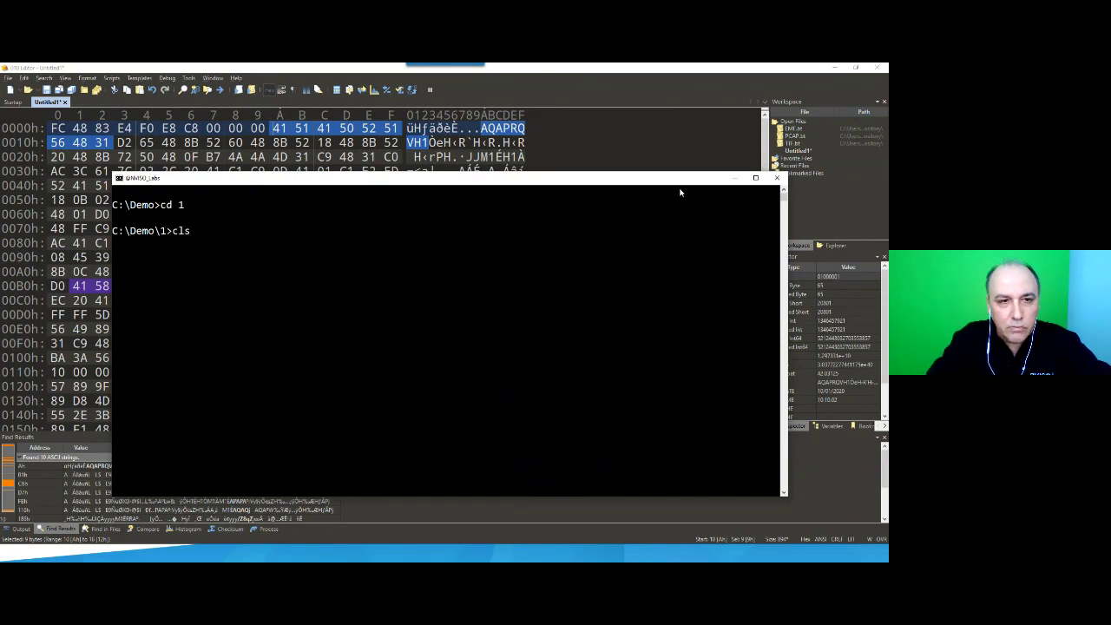
pyautogui.press('Return')
pyautogui.write('dir')
pyautogui.press('Return')
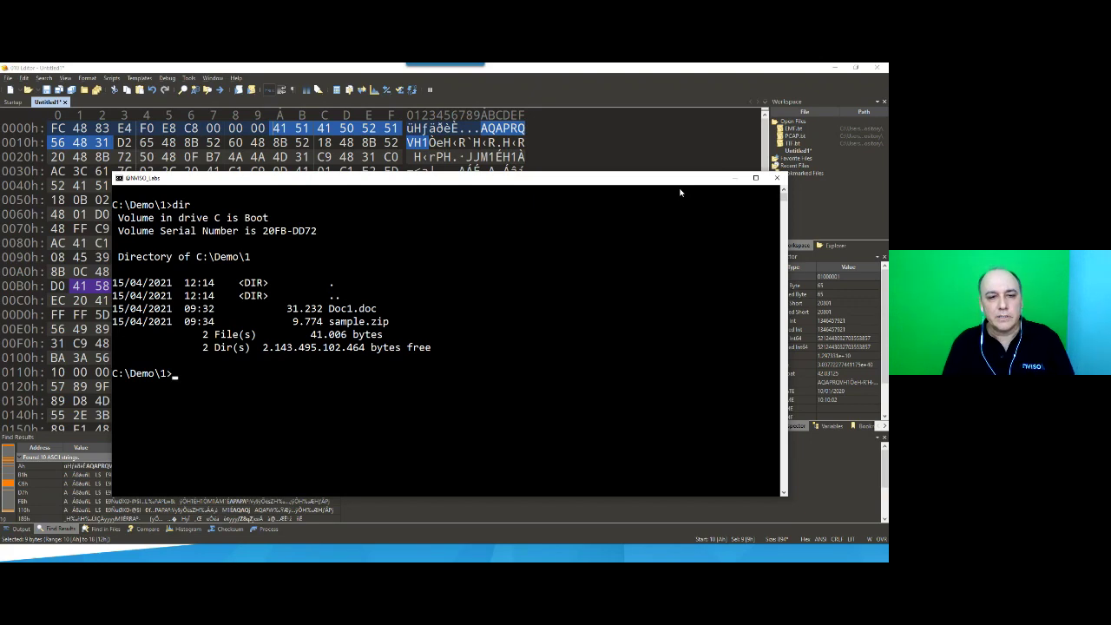
# Delete Doc1.doc from C:\Demo\1 and clear the console
pyautogui.write('del')
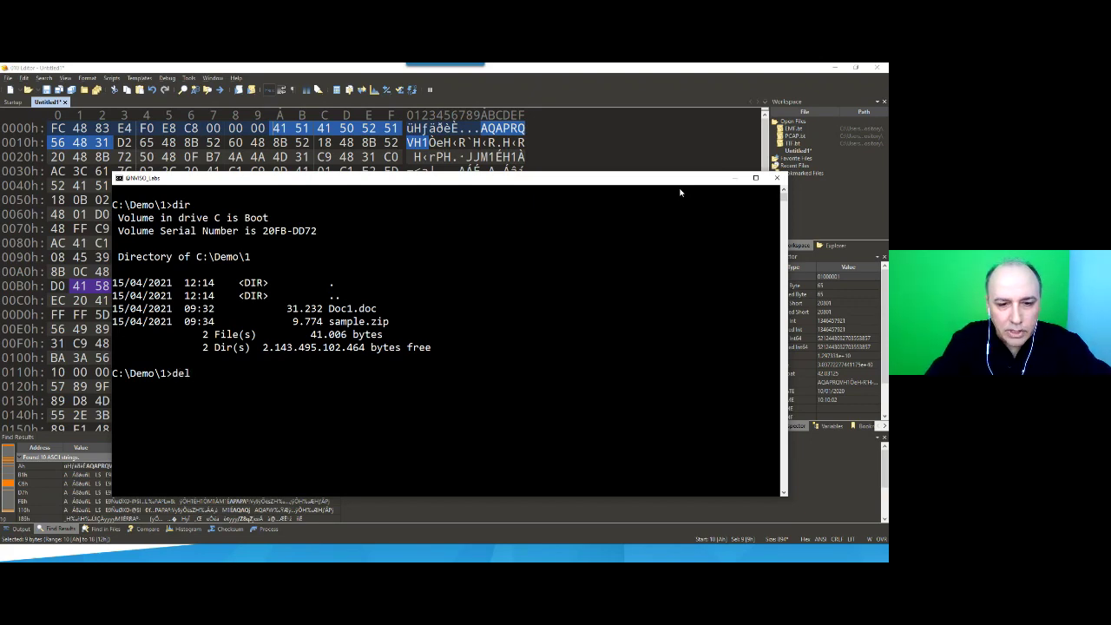
pyautogui.hotkey('alt', 'Tab')
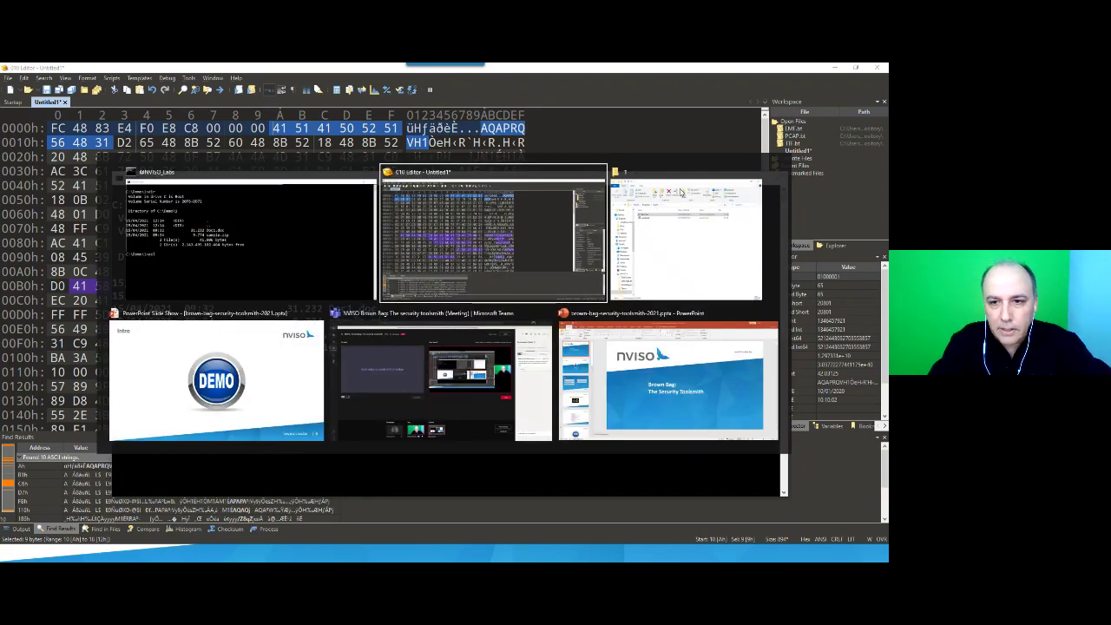
pyautogui.press('Escape')
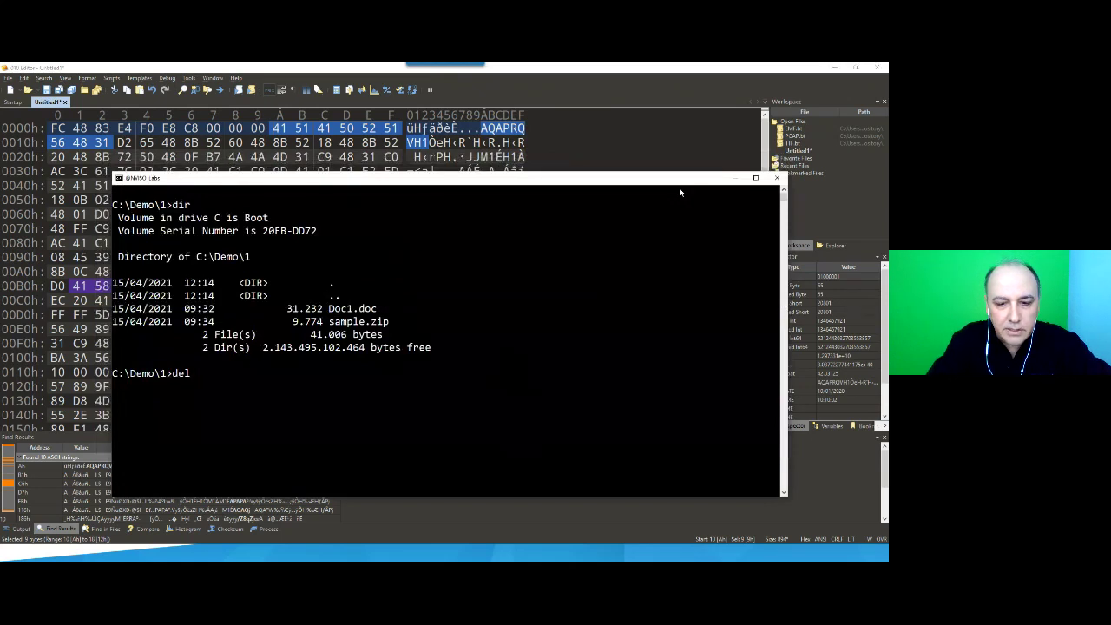
pyautogui.write('Doc1.doc')
pyautogui.press('Return')
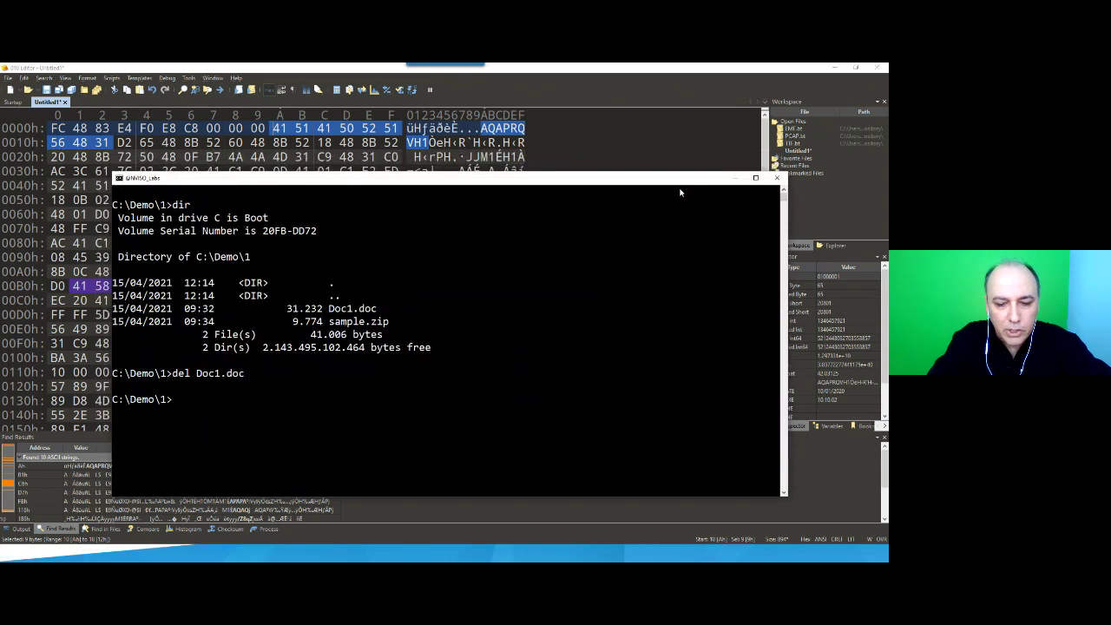
pyautogui.write('cls')
pyautogui.press('Return')
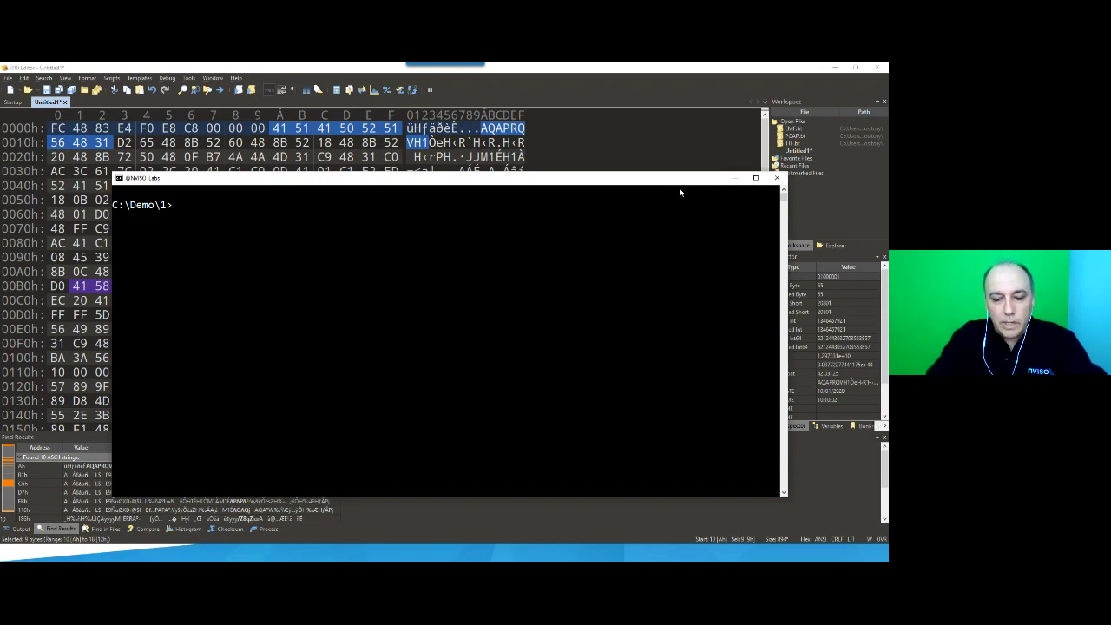
# Run oledump.py sample.zip to list its 11 streams, with Module1 and ThisDocument flagged as macros
pyautogui.write('oledu')
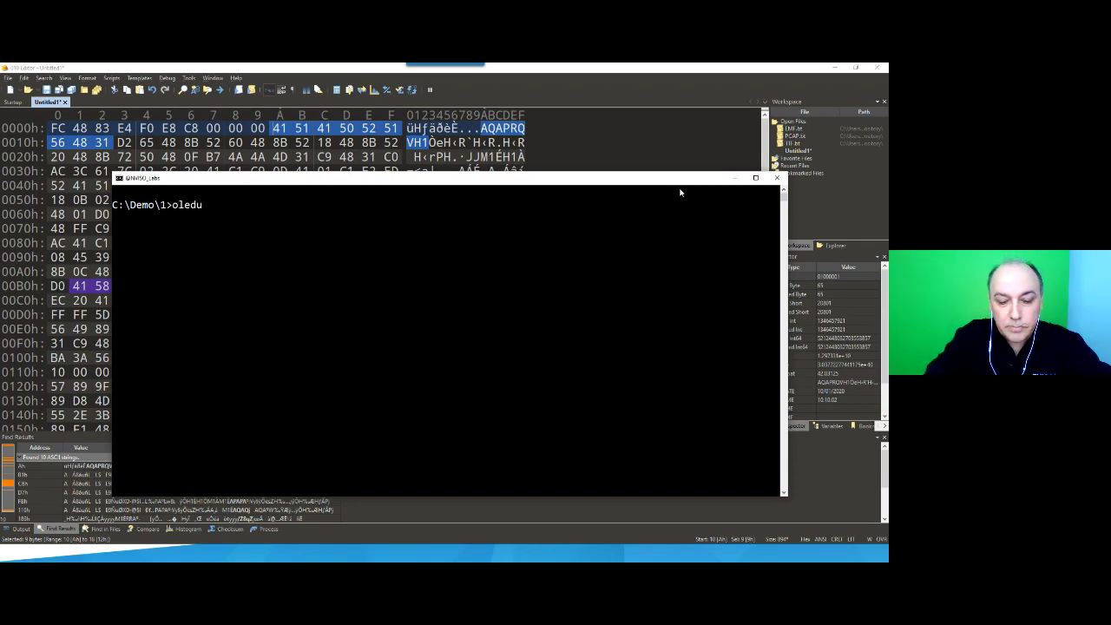
pyautogui.write('mp.py')
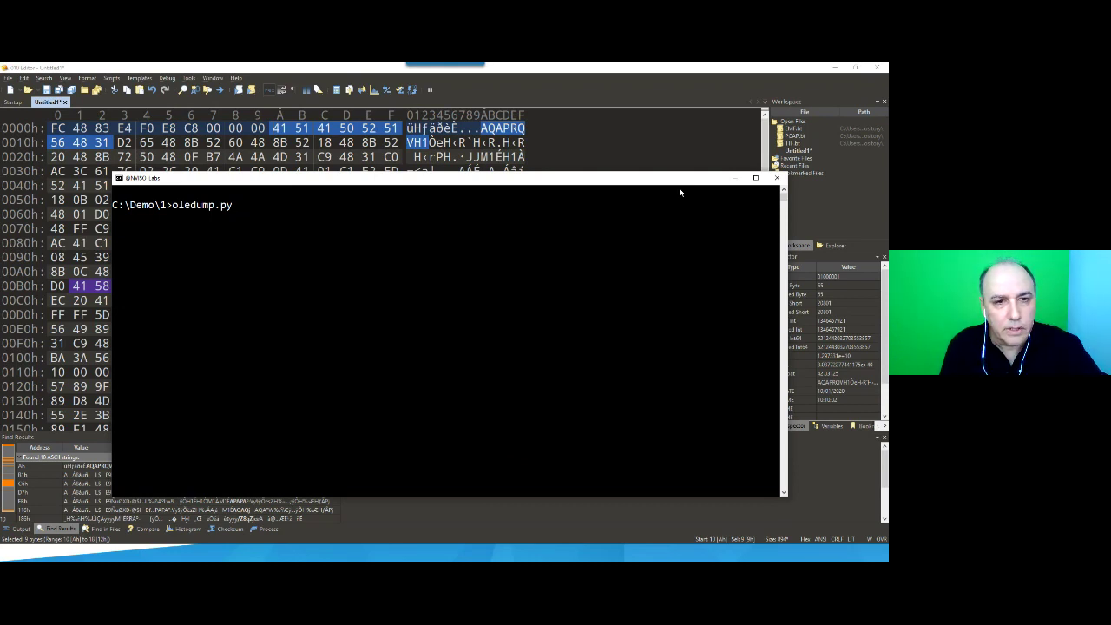
pyautogui.write('sample.zip')
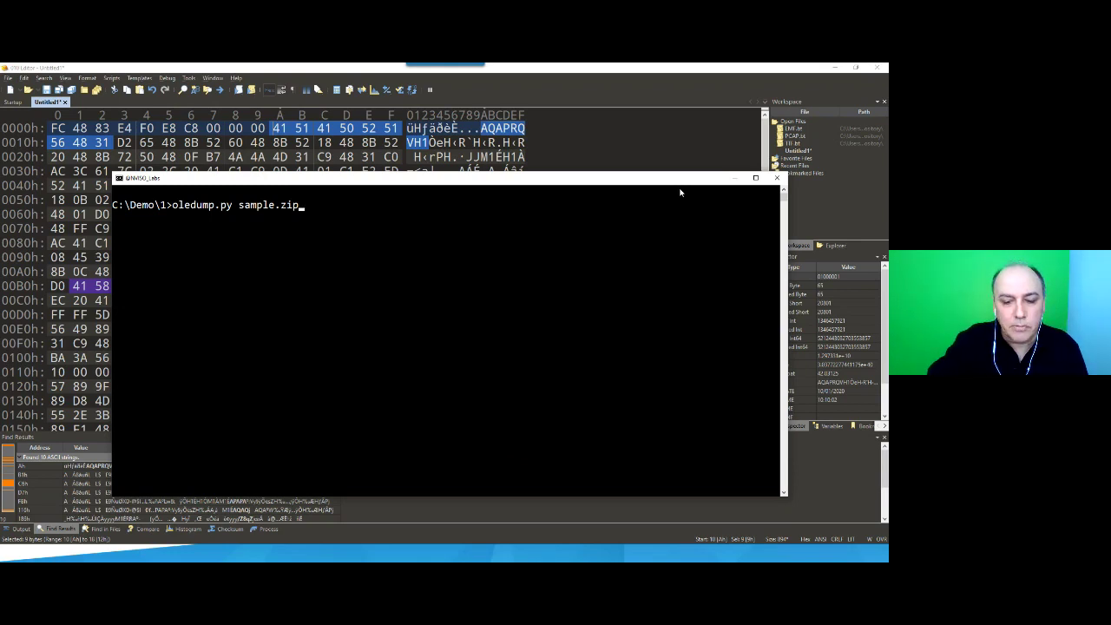
pyautogui.press('Return')
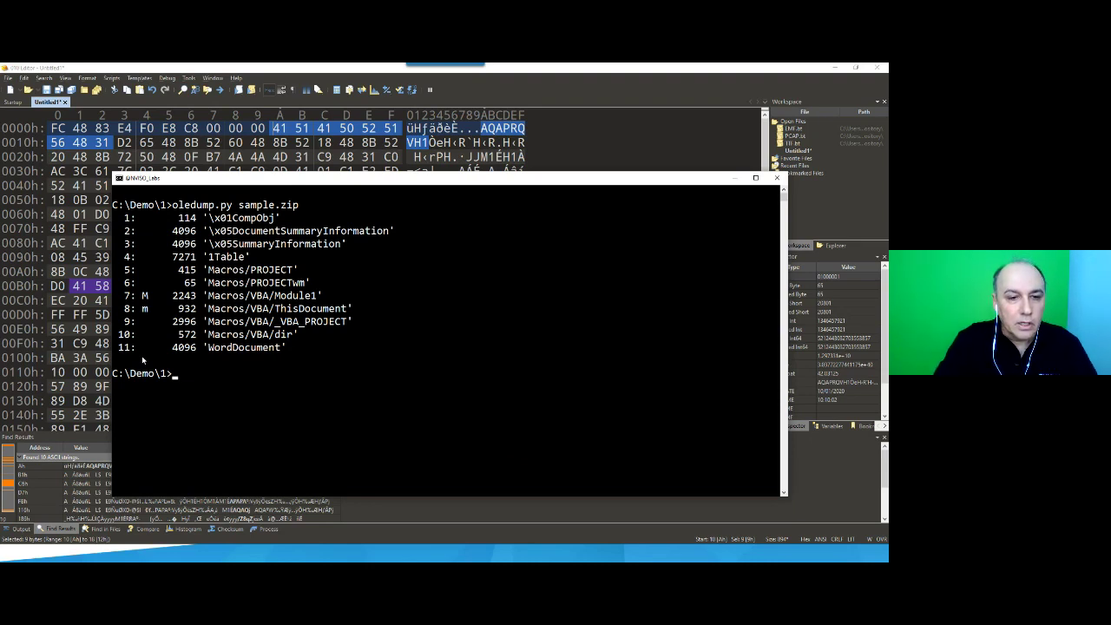
# Dump stream 7 of sample.zip as hex with oledump.py -s 7 sample.zip
pyautogui.write('oled')
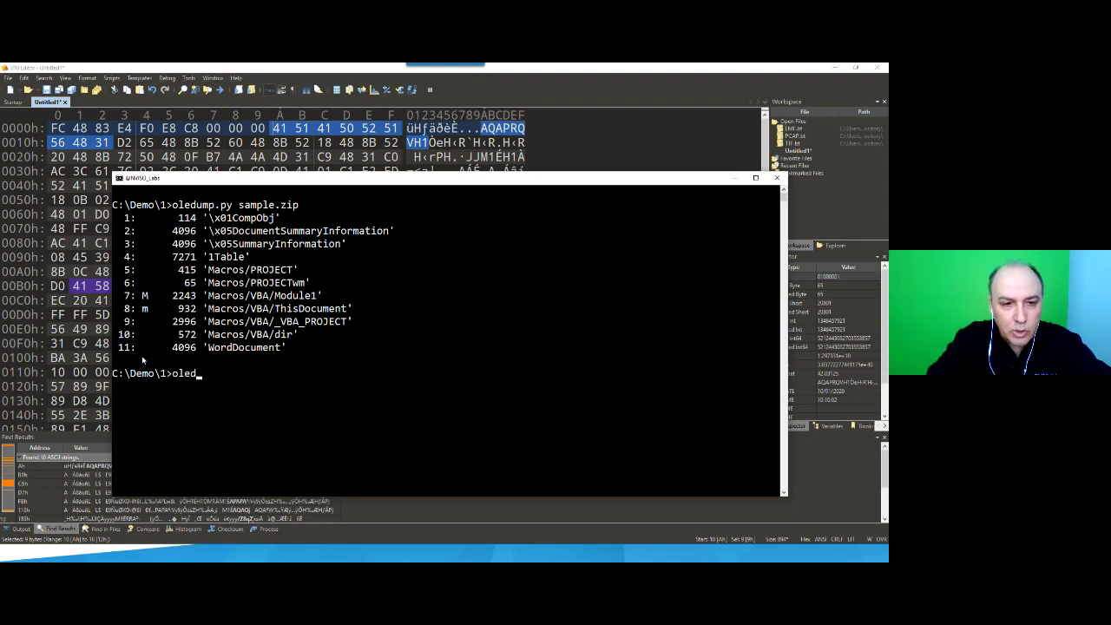
pyautogui.write('ump.py ')
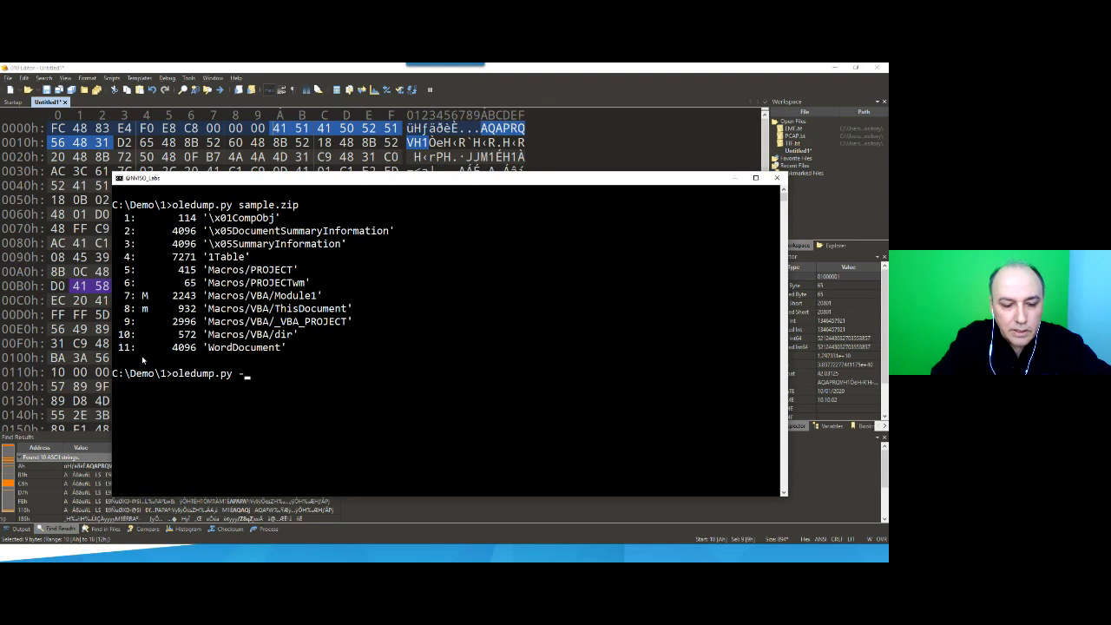
pyautogui.write('-s 7')
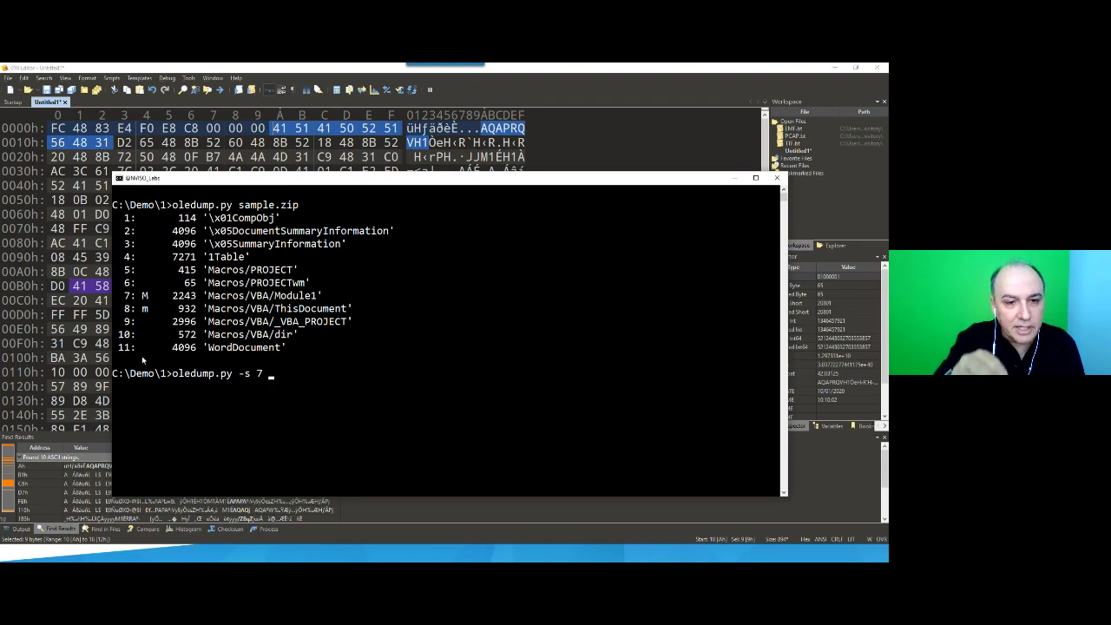
pyautogui.write('sa')
pyautogui.press('Tab')
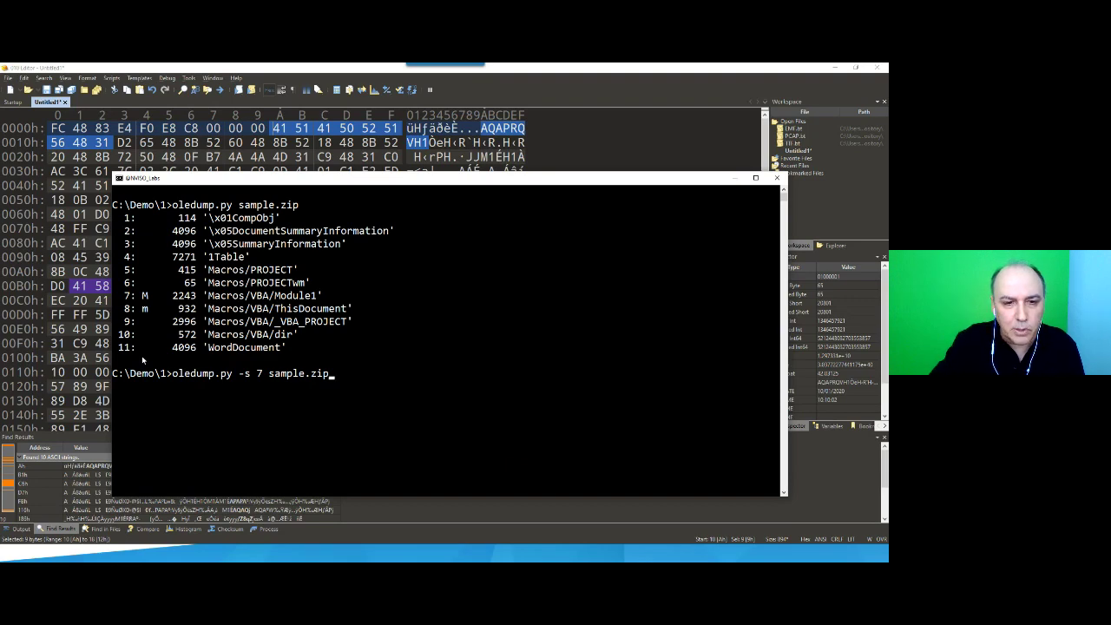
pyautogui.press('Return')
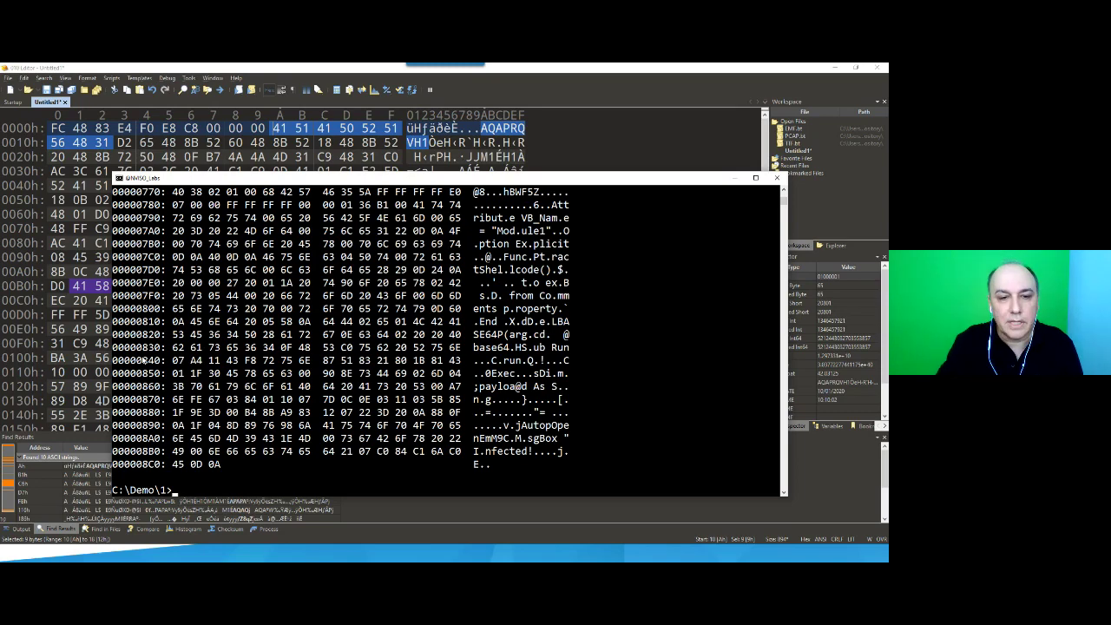
# Review the top of the hex dump, then clear the console
pyautogui.scroll(10, 328, 297)
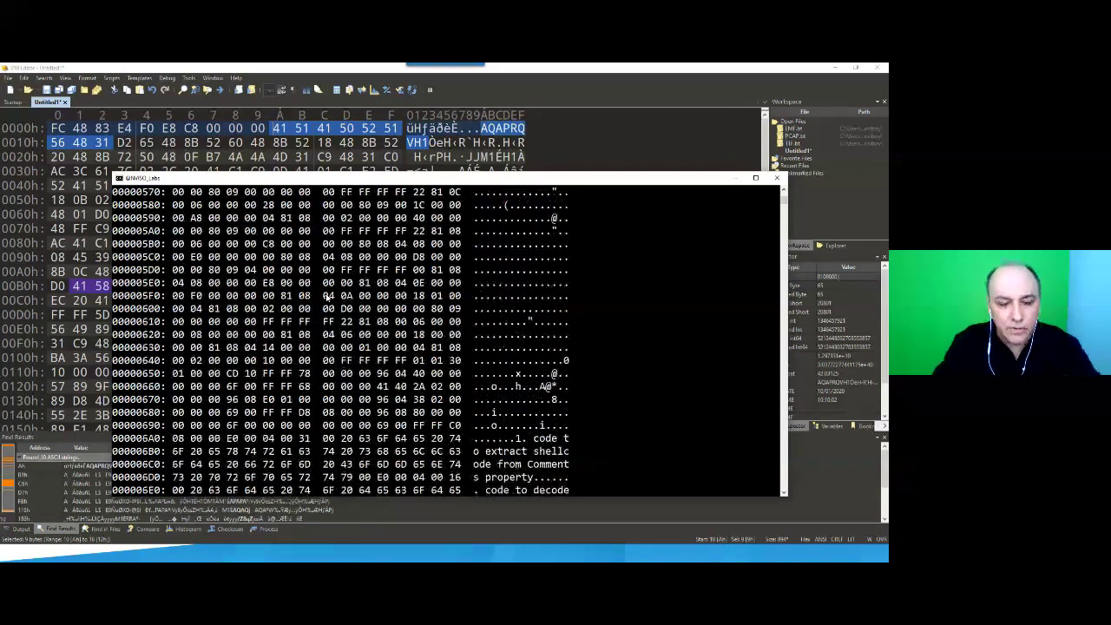
pyautogui.write('cls')
pyautogui.press('Return')
# Run oledump.py -s 7 -v sample.zip to show Module1's decompressed VBA, including ExtractShellcode and AutoOpen
pyautogui.press('Up')
pyautogui.press('Up')
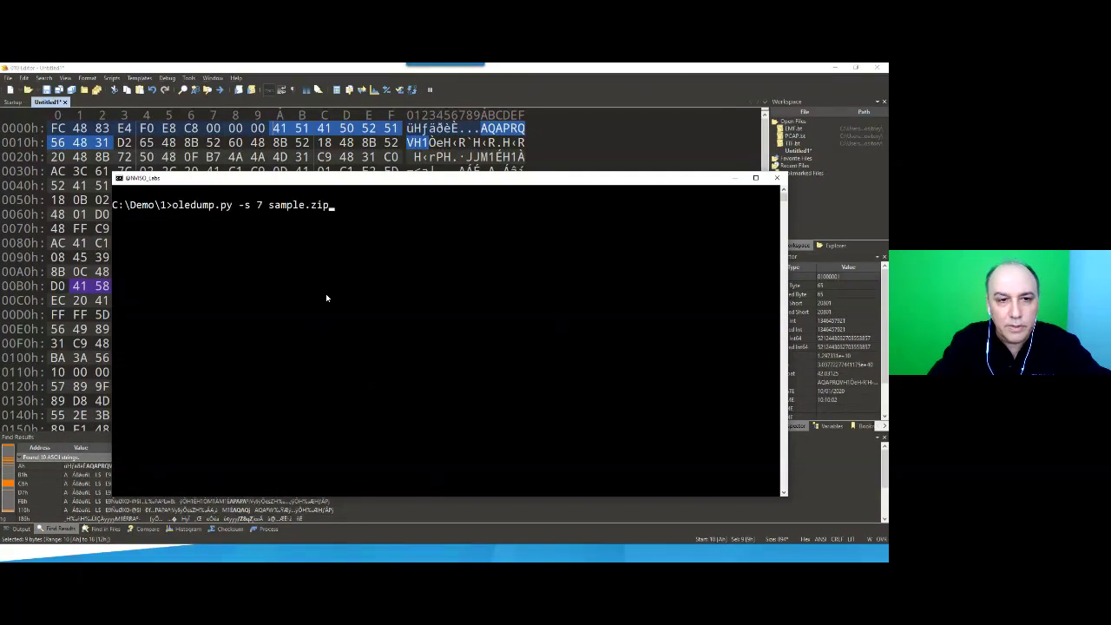
pyautogui.hotkey('ctrl', 'Left')
pyautogui.write('-v')
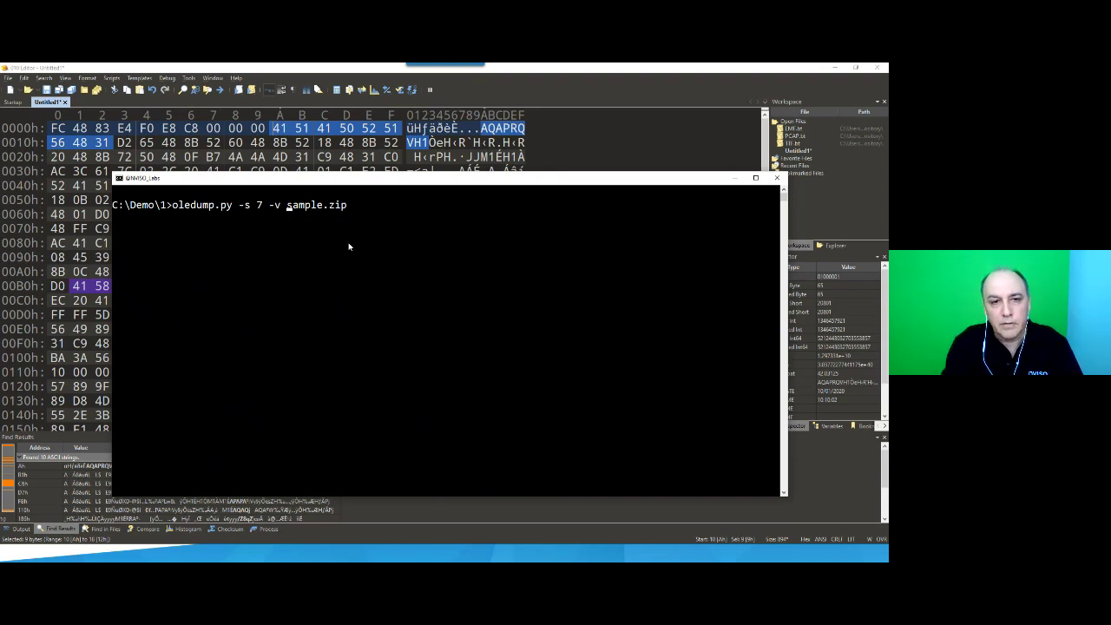
pyautogui.press('Return')
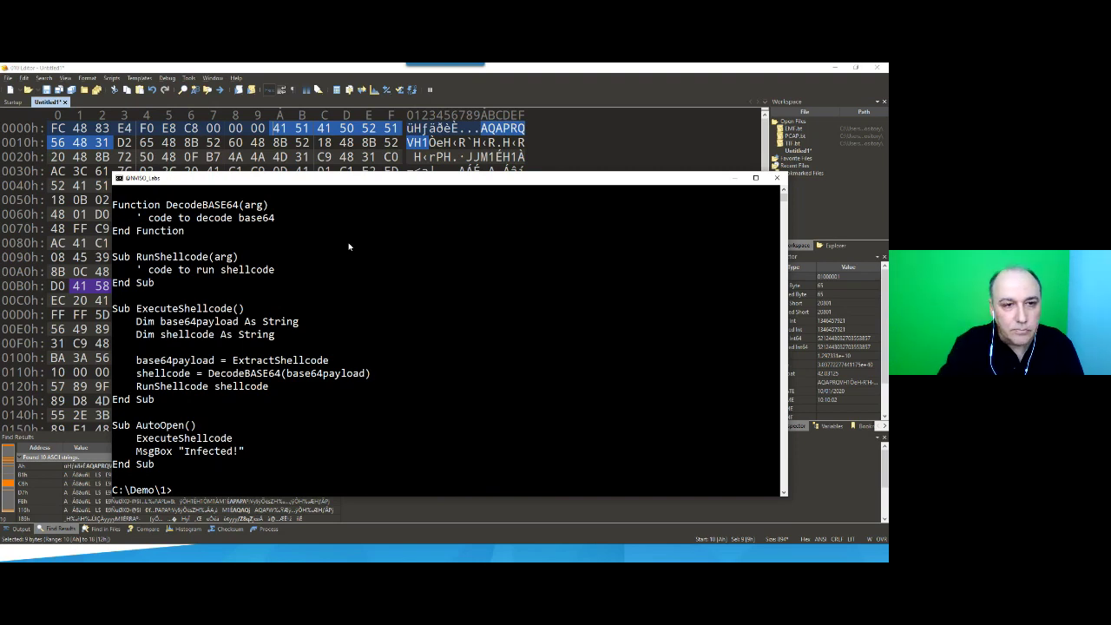
pyautogui.scroll(2, 415, 269)
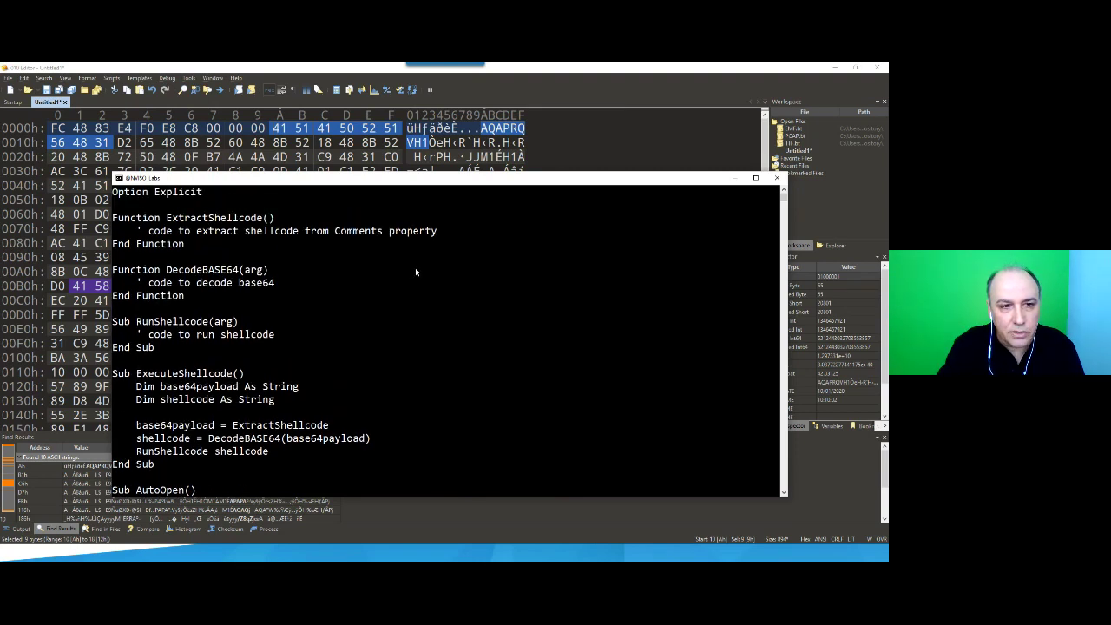
pyautogui.scroll(1, 416, 271)
pyautogui.scroll(-1, 416, 272)
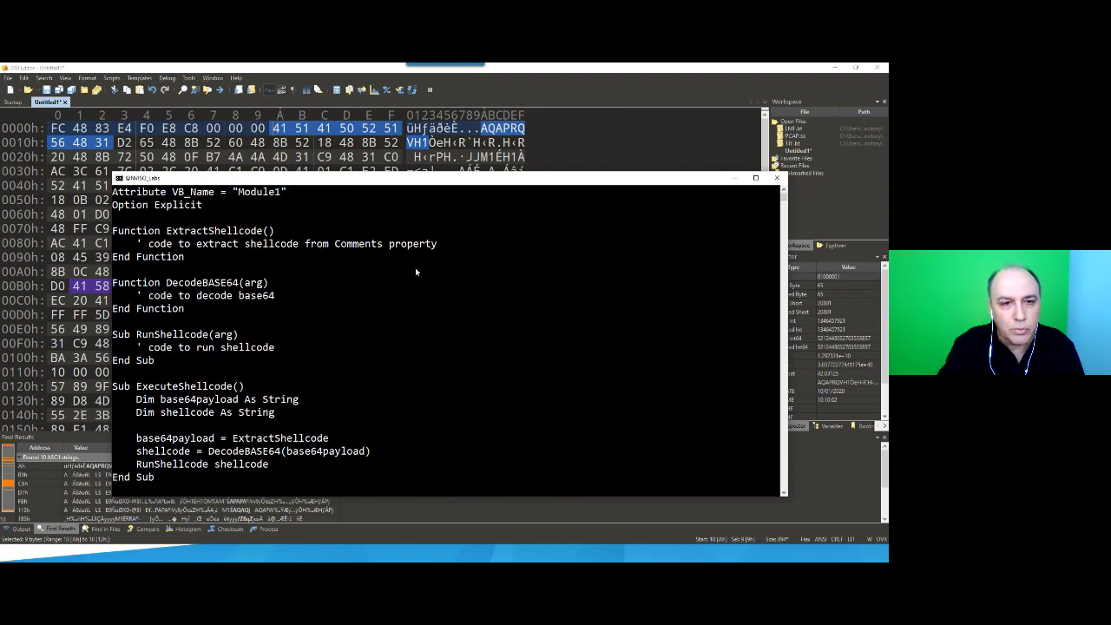
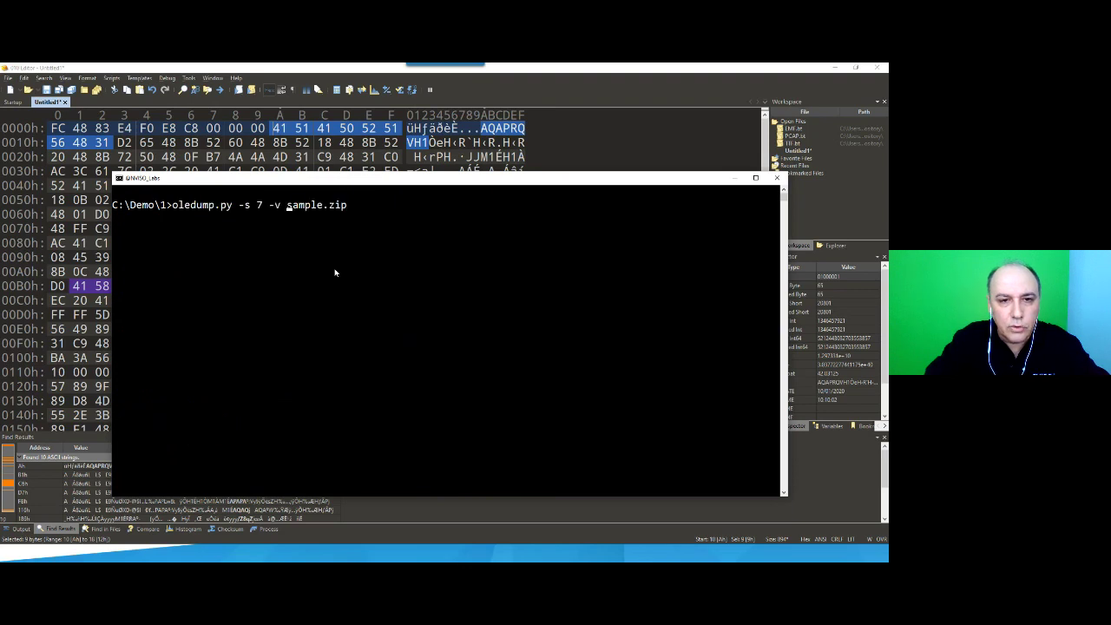
# Rerun oledump.py on sample.zip with -M instead of '-s 7 -v' and review the metadata's long base64 comment
pyautogui.press('Left')
pyautogui.press('BackSpace')
pyautogui.press('BackSpace')
pyautogui.press('BackSpace')
pyautogui.press('BackSpace')
pyautogui.press('BackSpace')
pyautogui.press('BackSpace')
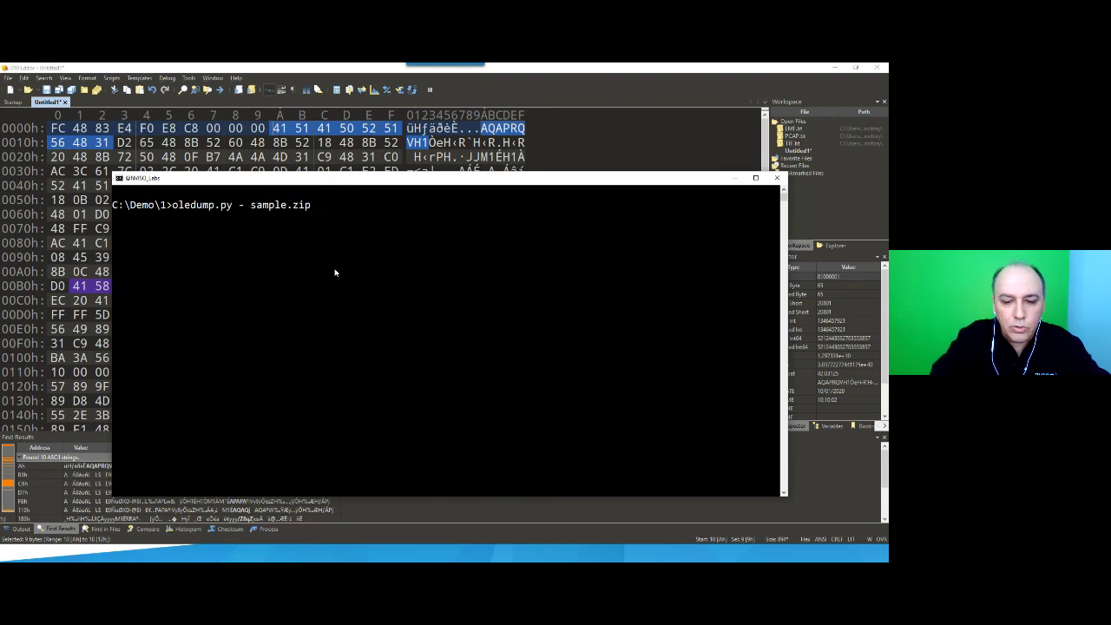
pyautogui.write('M')
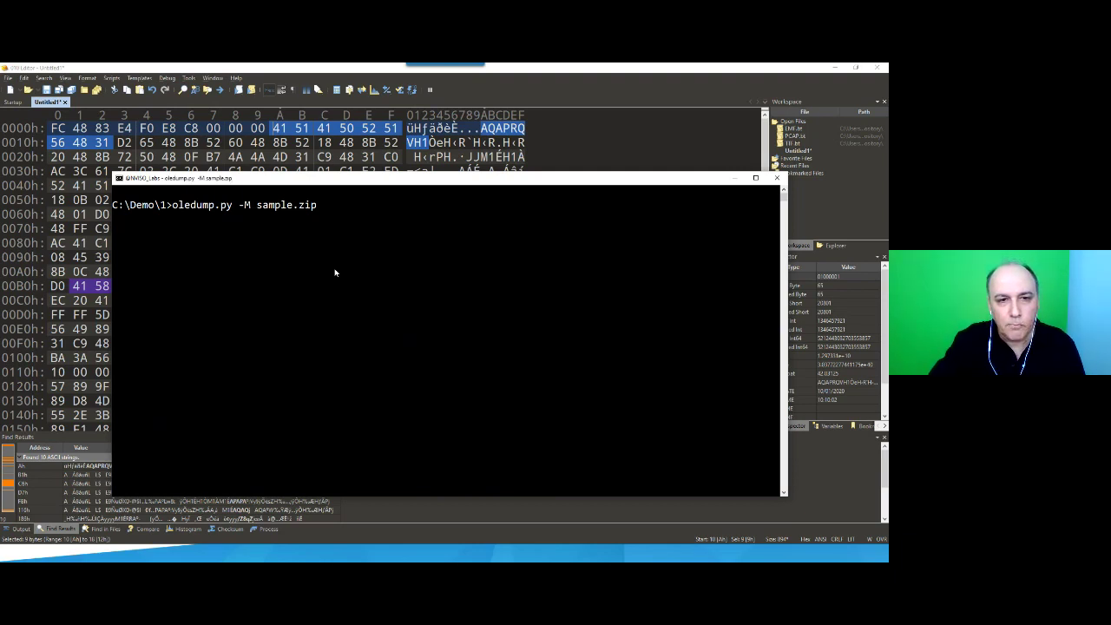
pyautogui.press('Return')
pyautogui.scroll(2, 334, 273)
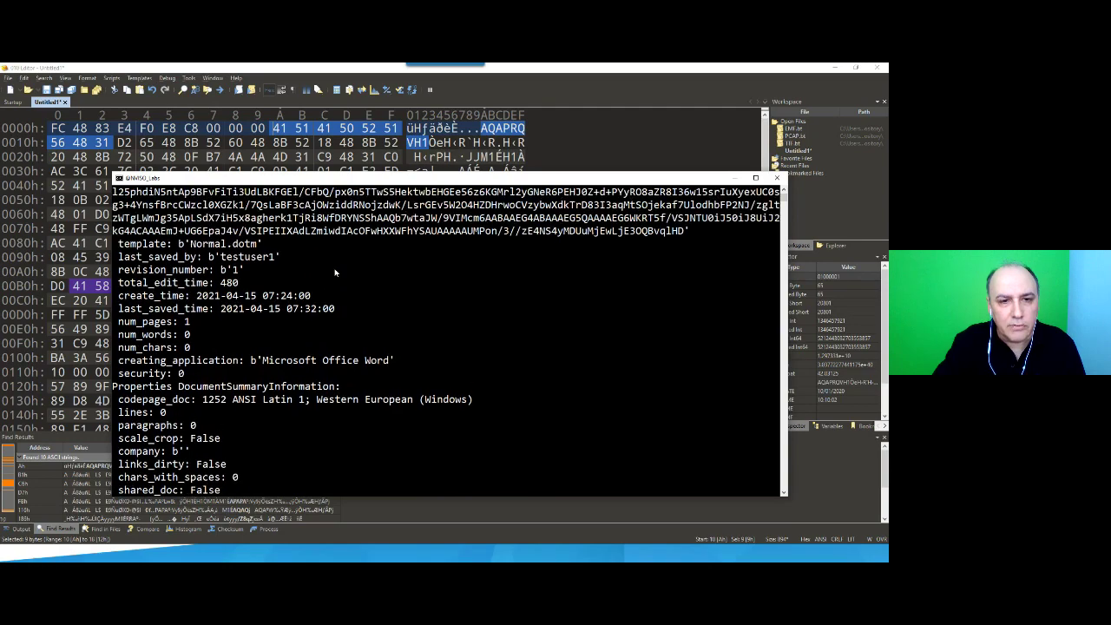
pyautogui.scroll(5, 334, 272)
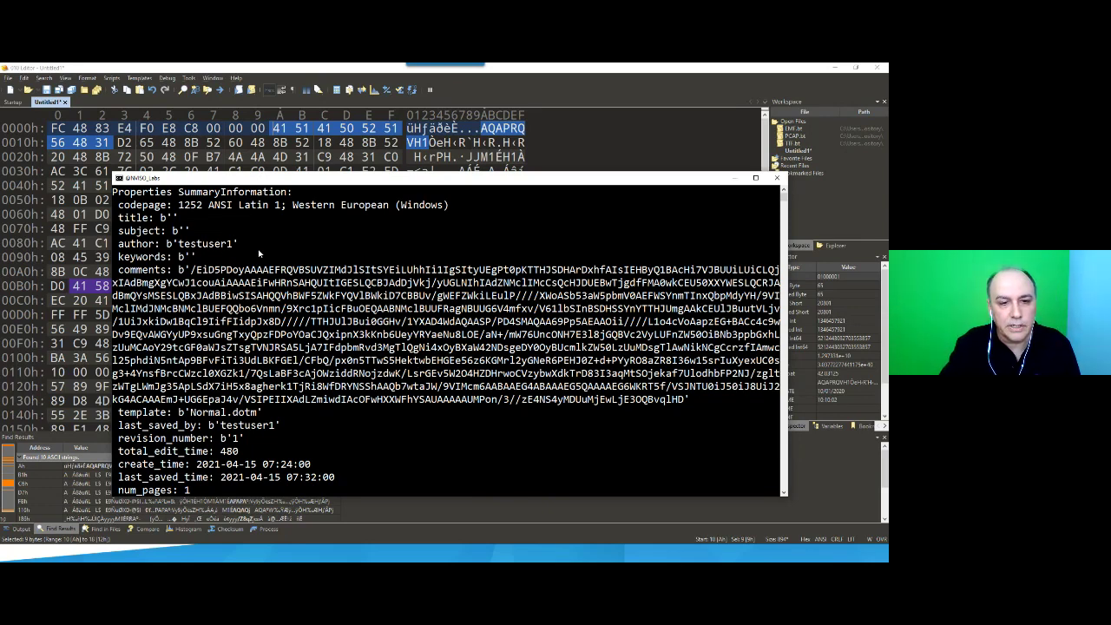
pyautogui.scroll(-1, 354, 321)
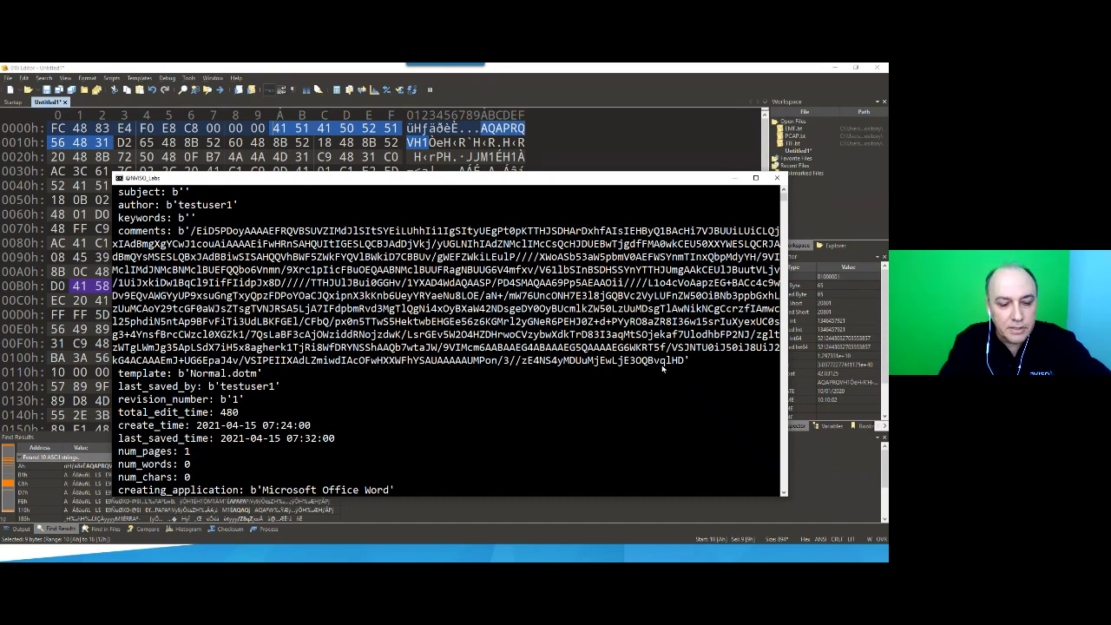
pyautogui.press('Return')
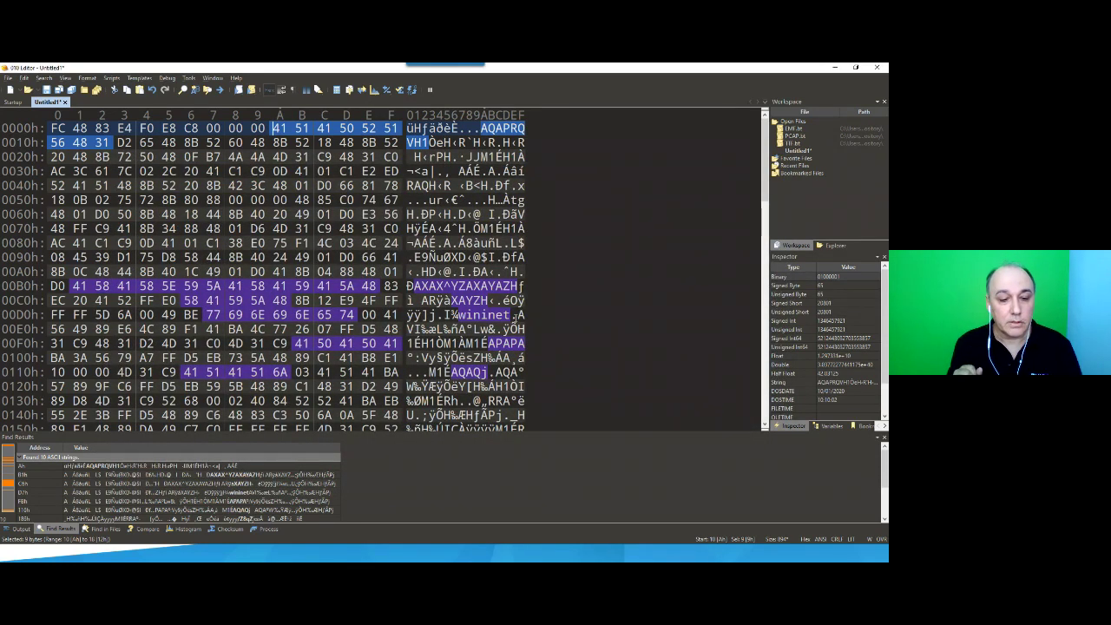
# Return from 010 Editor to the console and clear it with cls
pyautogui.hotkey('alt', 'Tab')
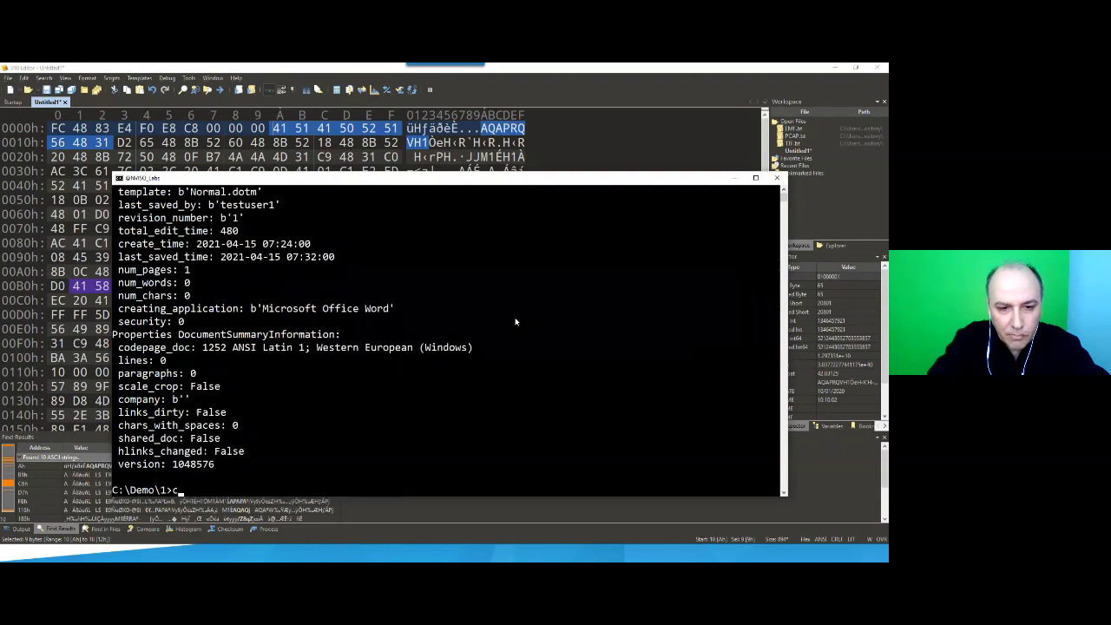
pyautogui.write('cls')
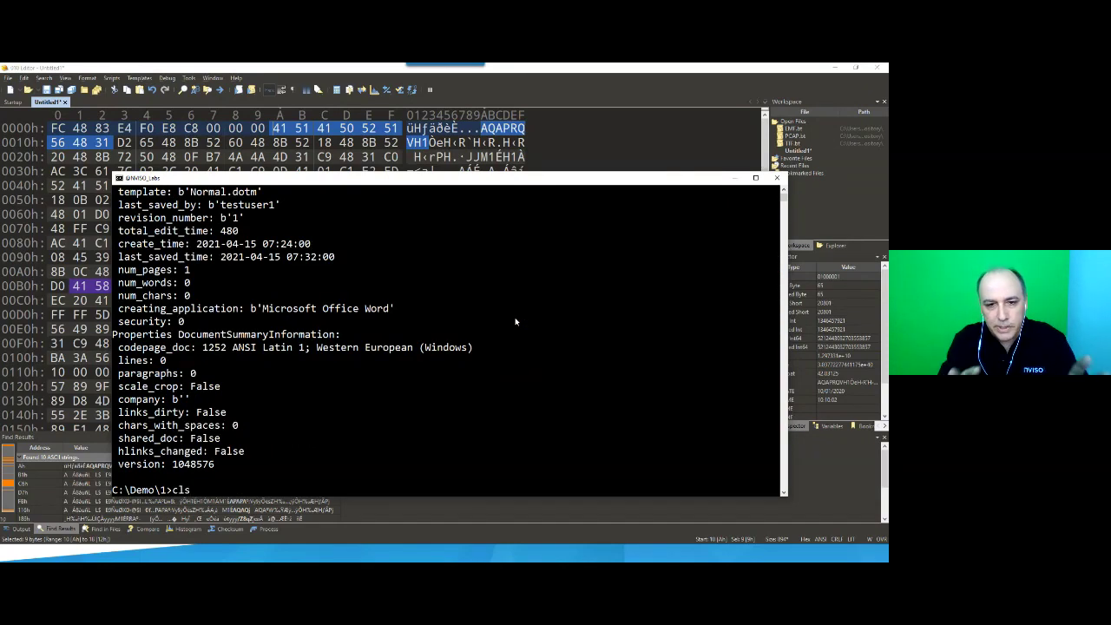
pyautogui.press('Return')
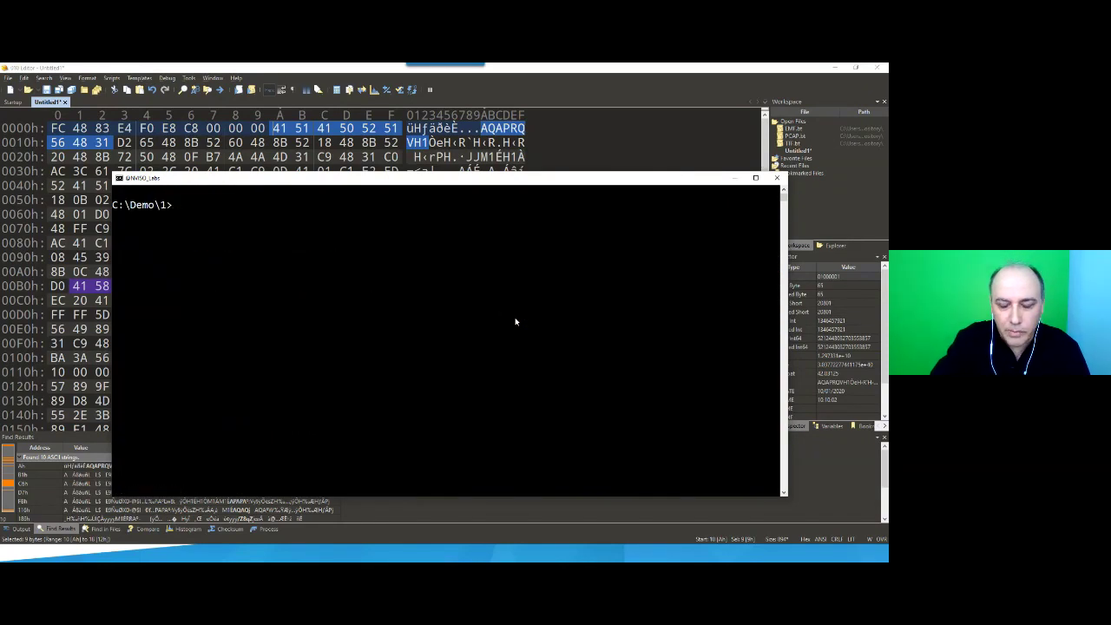
# Run 'oledump.py -M sample.zip | base64dump.py' to list the base64 strings in the metadata
pyautogui.write('oledump.py -M sample.zip')
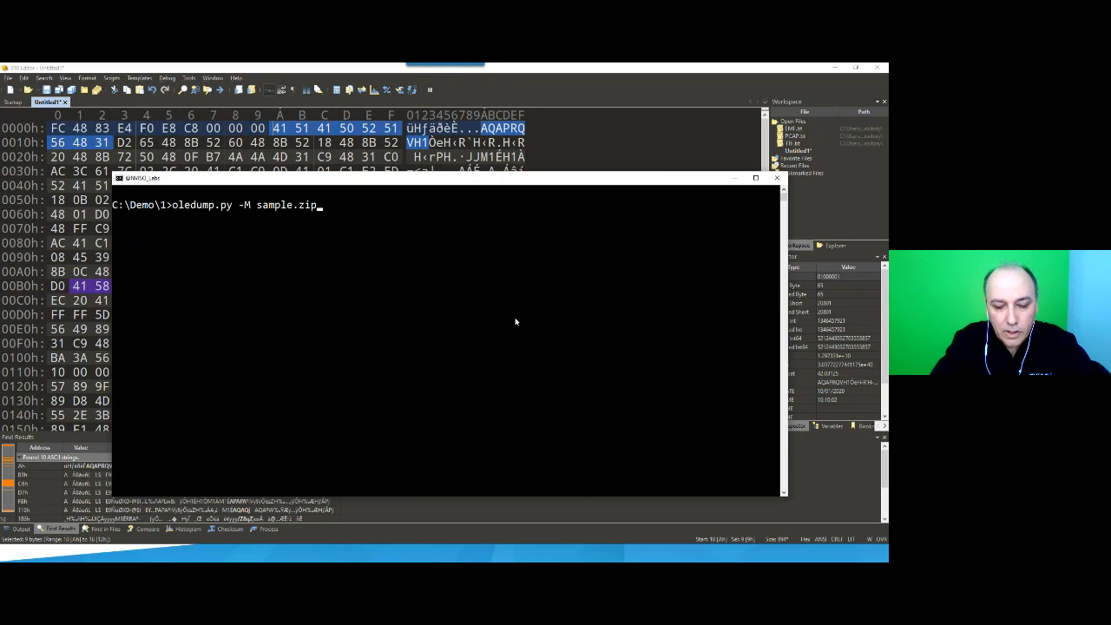
pyautogui.write(' |')
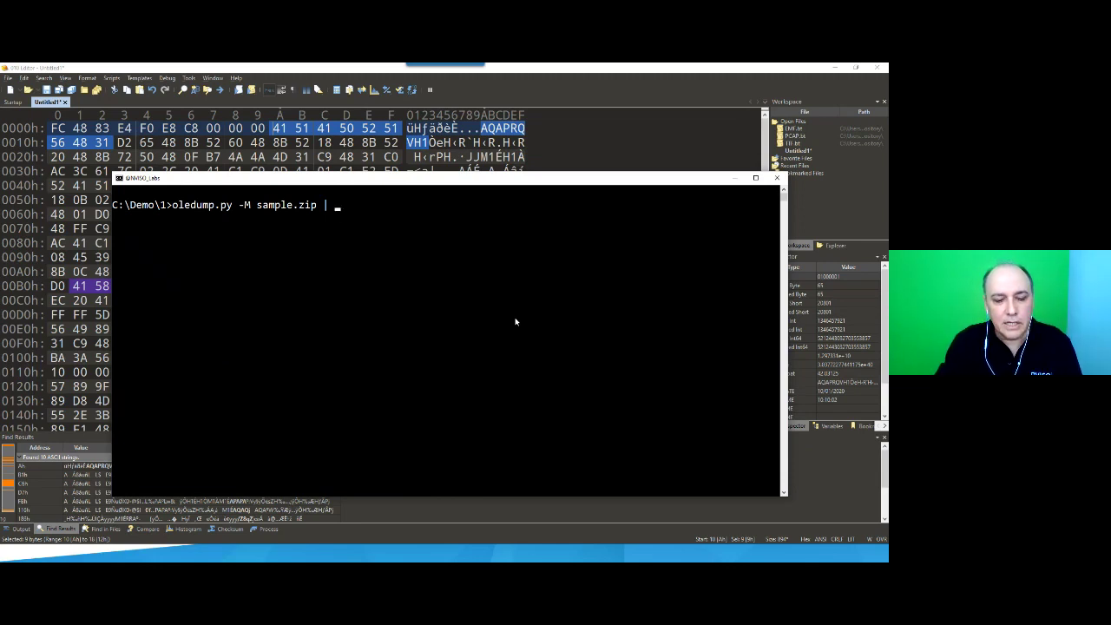
pyautogui.write('bas')
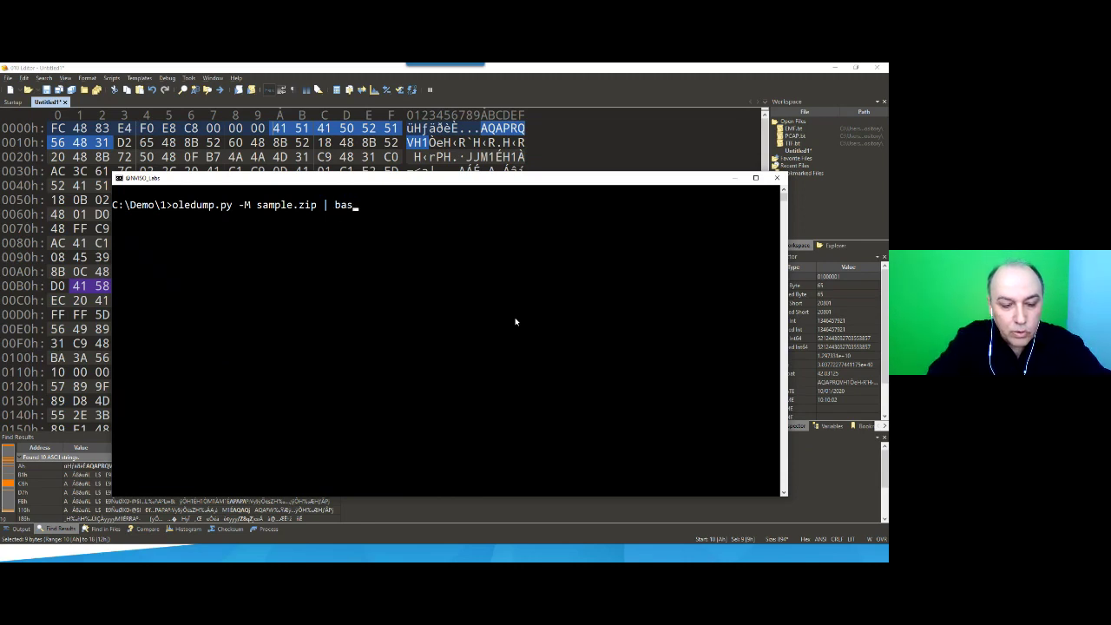
pyautogui.write('e')
pyautogui.write('6')
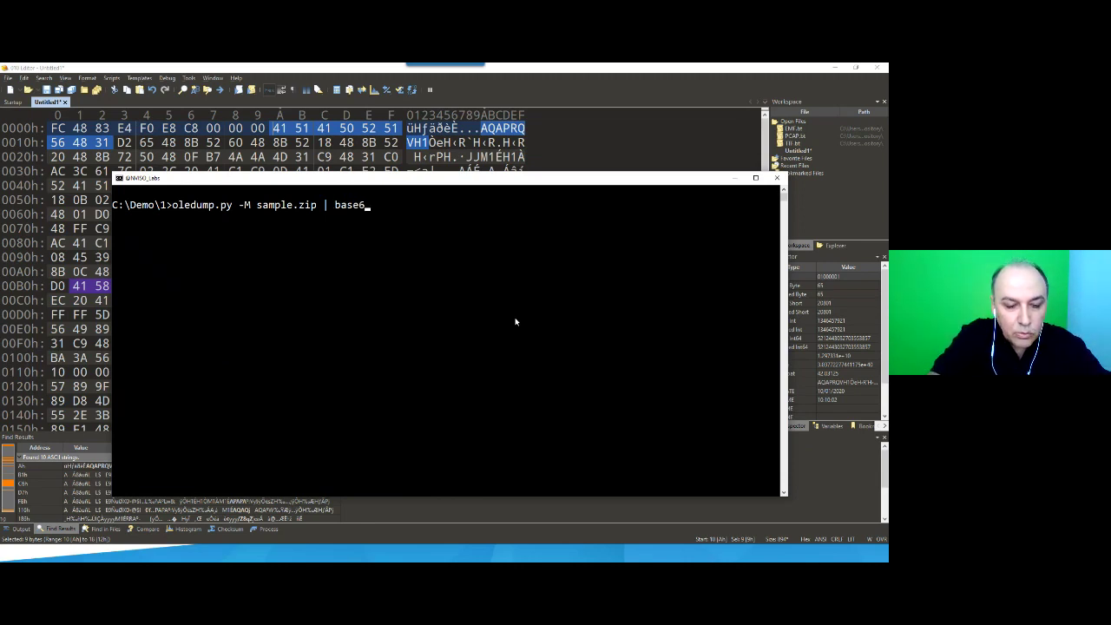
pyautogui.write('4dump.py')
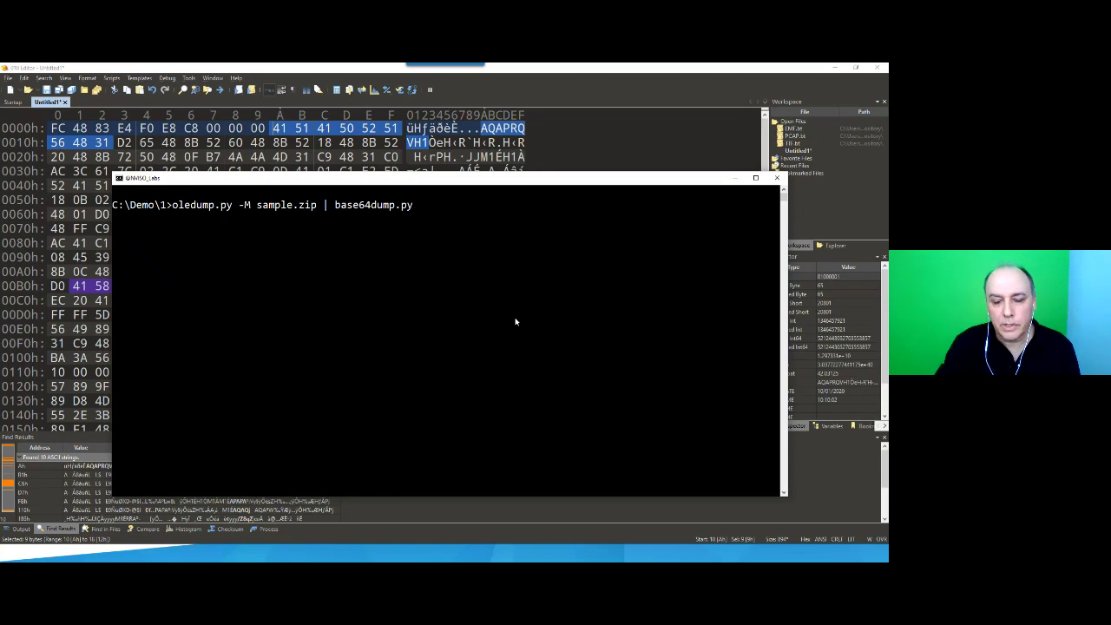
pyautogui.press('Return')
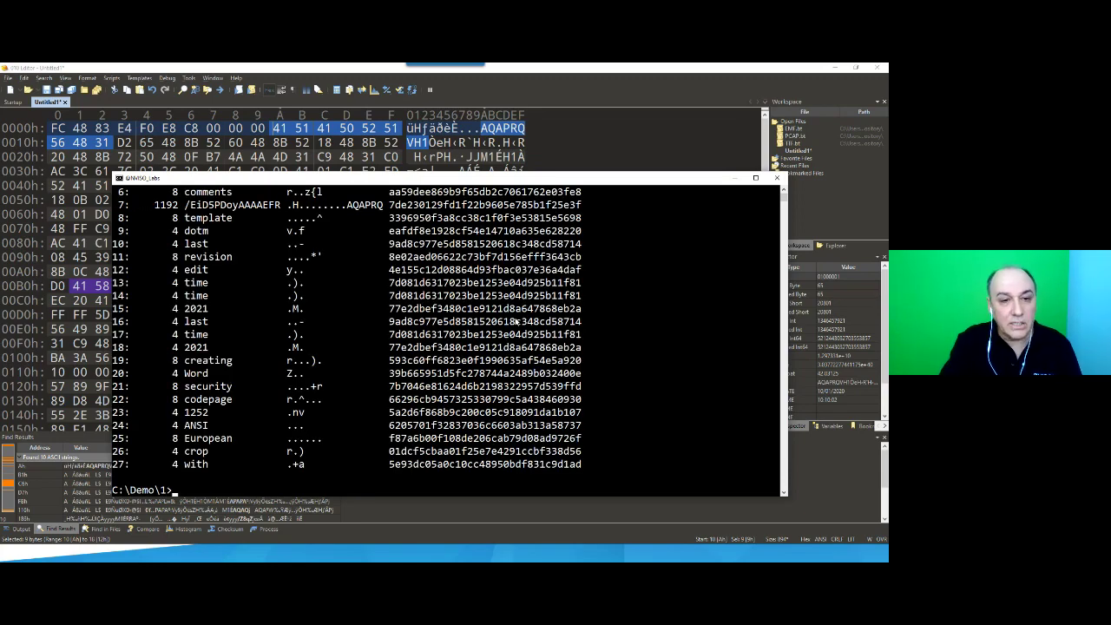
# Scroll the base64dump table to find the 1192-byte comments string, then clear the screen with cls
pyautogui.scroll(3, 583, 345)
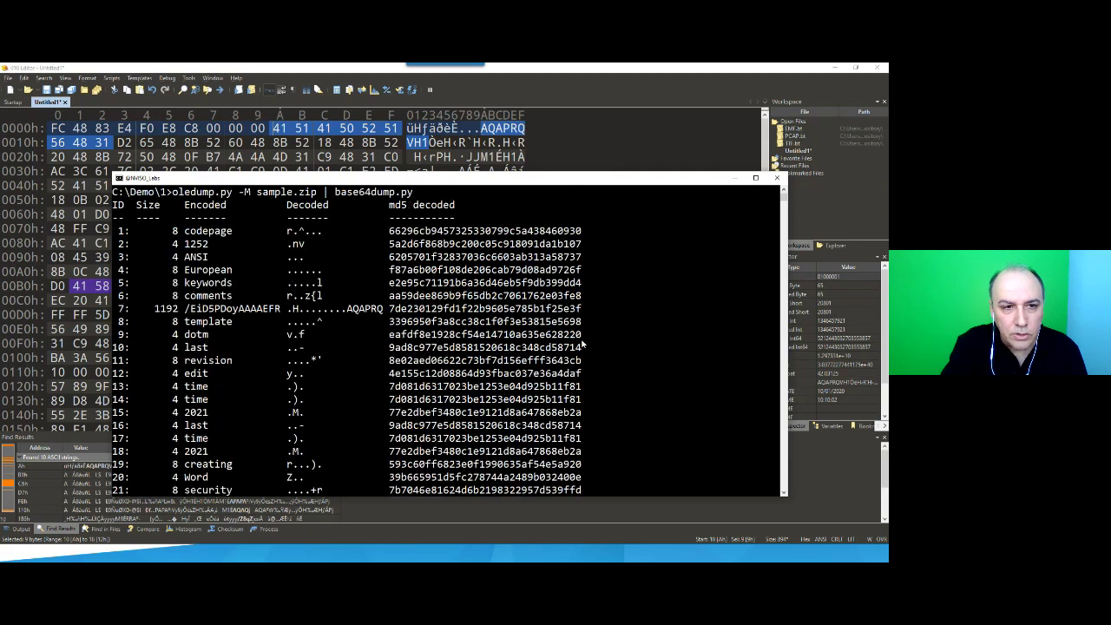
pyautogui.scroll(1, 583, 345)
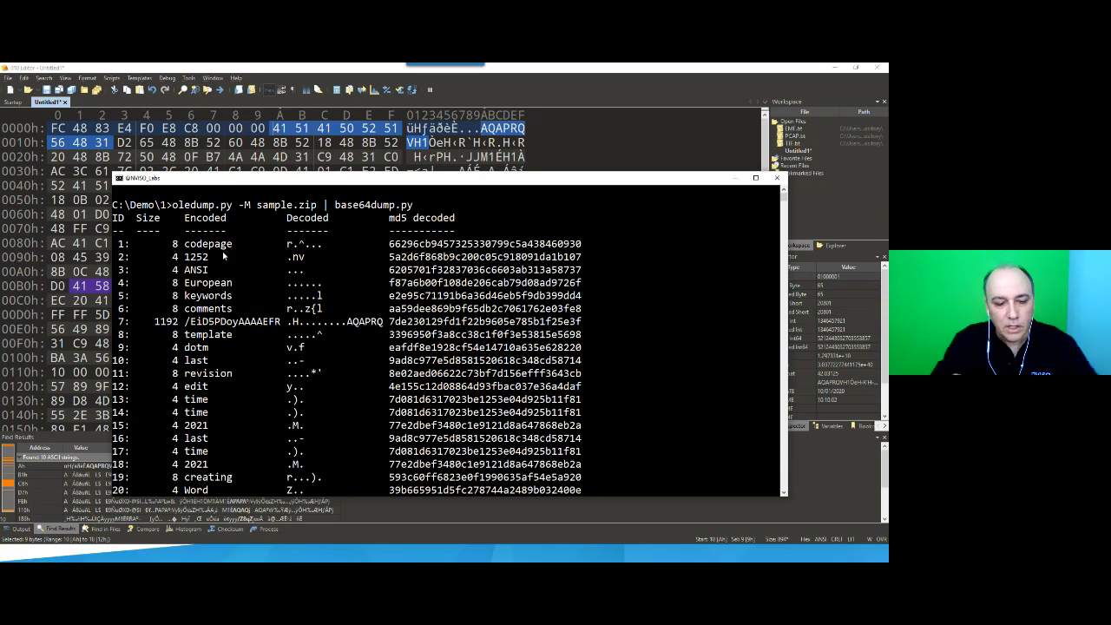
pyautogui.write('cls')
pyautogui.press('Return')
# Rerun the base64dump command with '-n 10' so only the 1192-byte string is listed
pyautogui.press('Up')
pyautogui.press('Up')
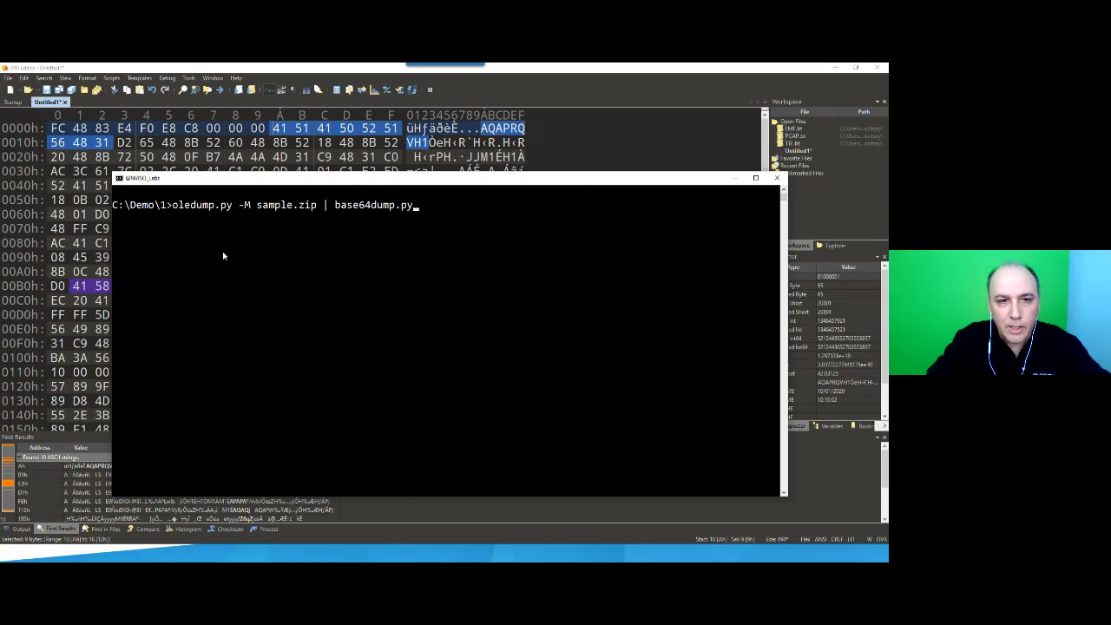
pyautogui.write('-n')
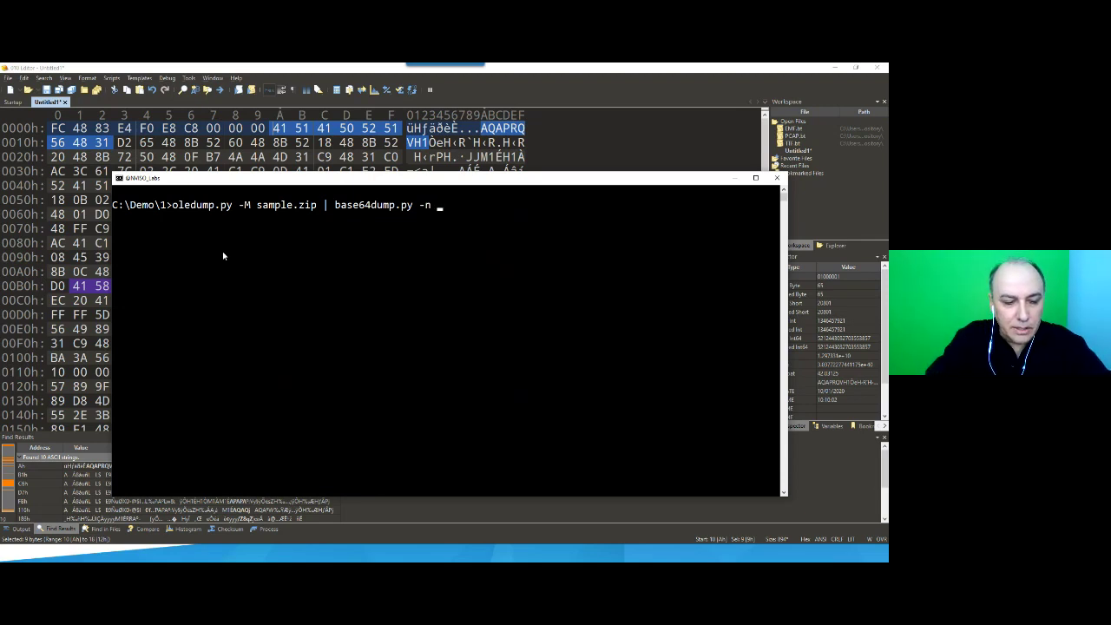
pyautogui.write('10')
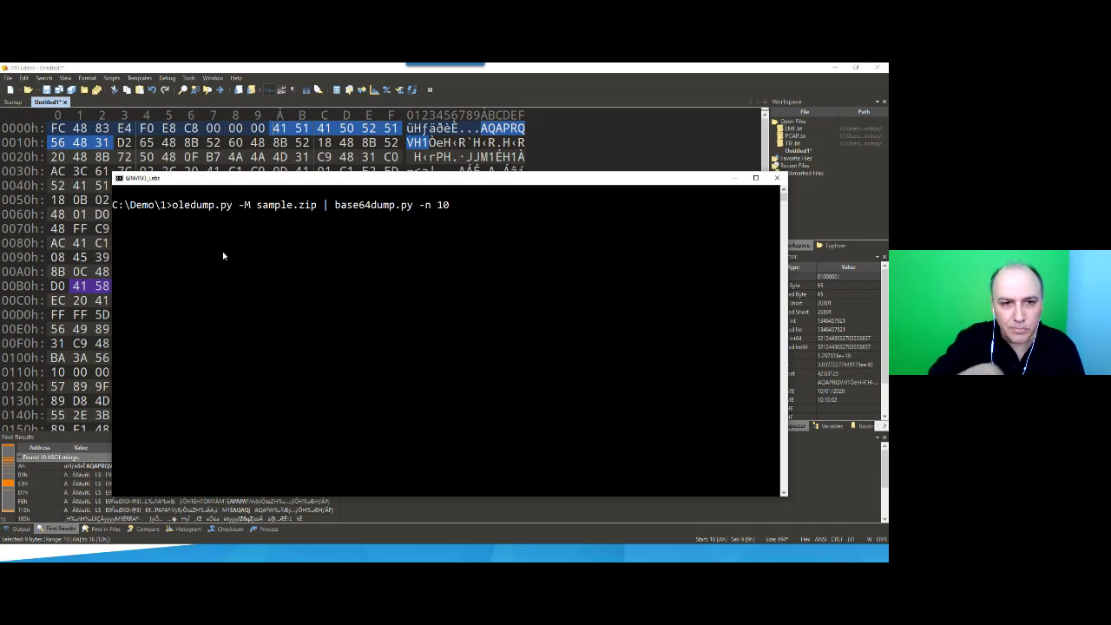
pyautogui.press('Return')
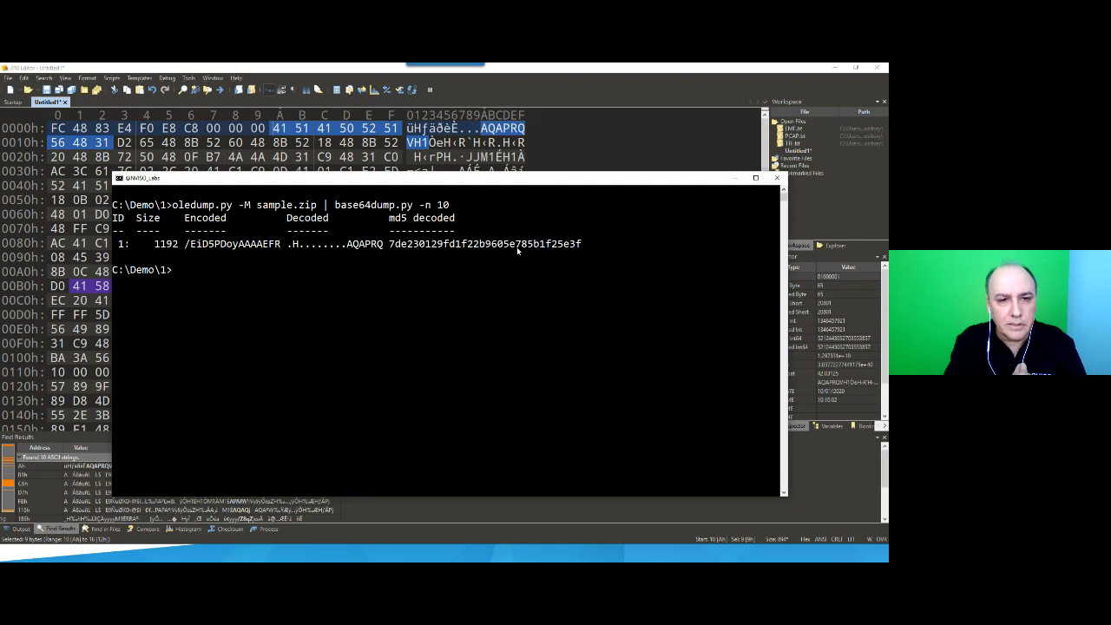
pyautogui.press('Up')
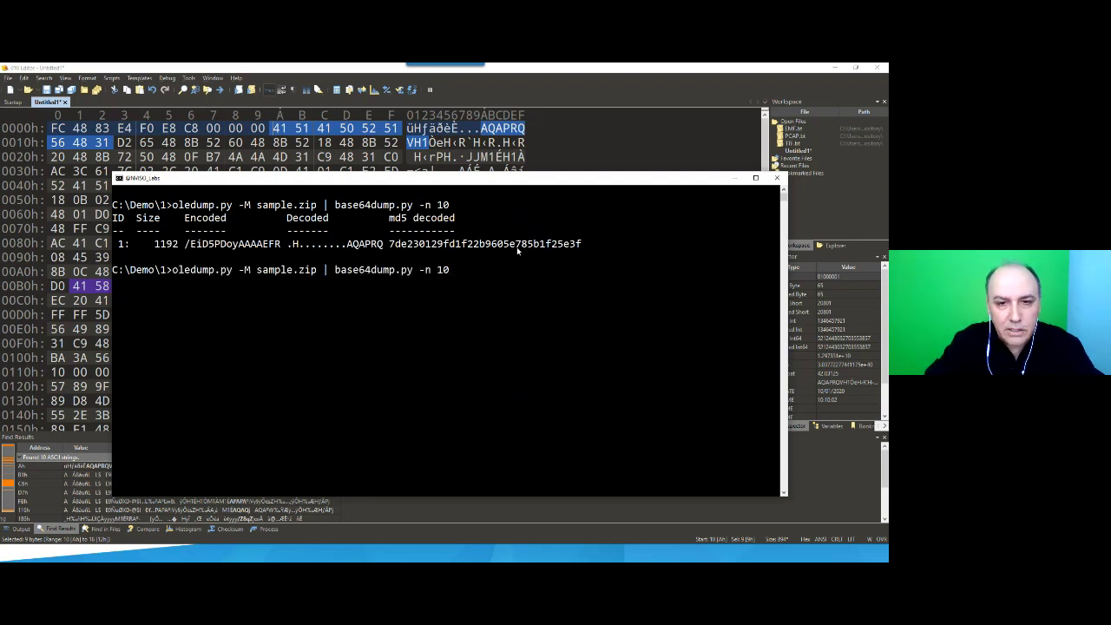
# Add '-s 1 -a' to dump the 1192-byte string as hex/ASCII, showing wininet, Mozilla/5.0 and 185.205.210.179
pyautogui.write('-s ')
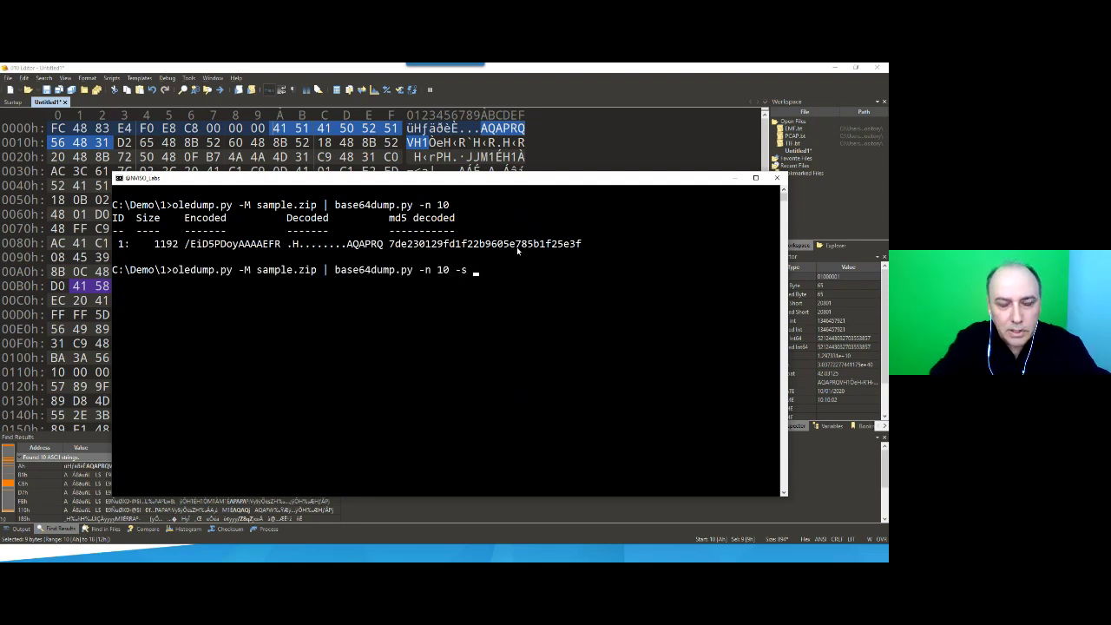
pyautogui.write('1 -a')
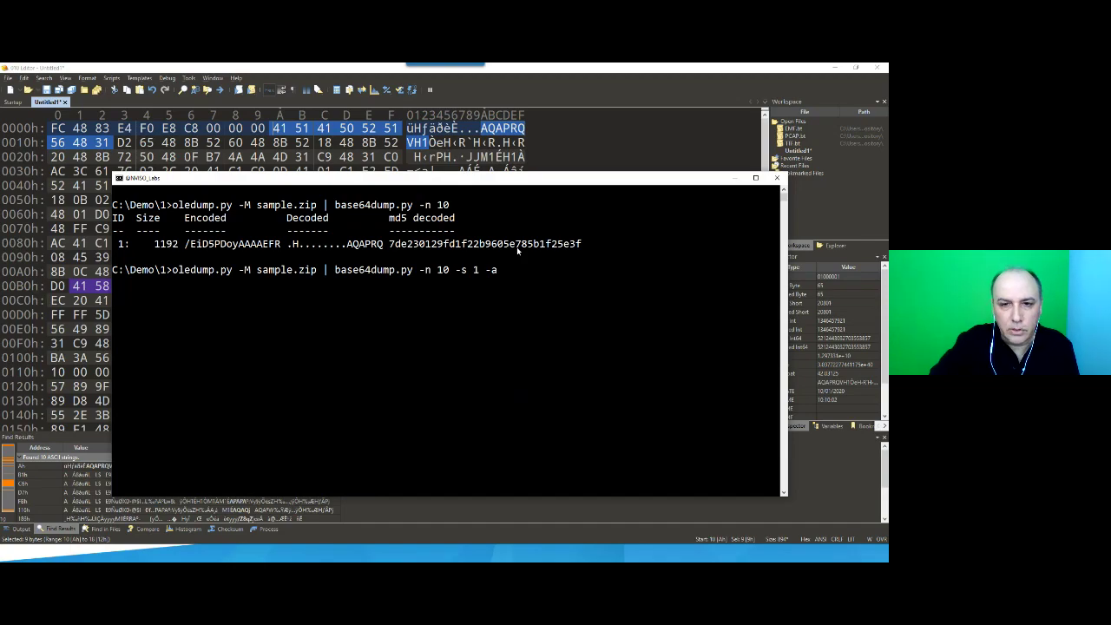
pyautogui.press('Return')
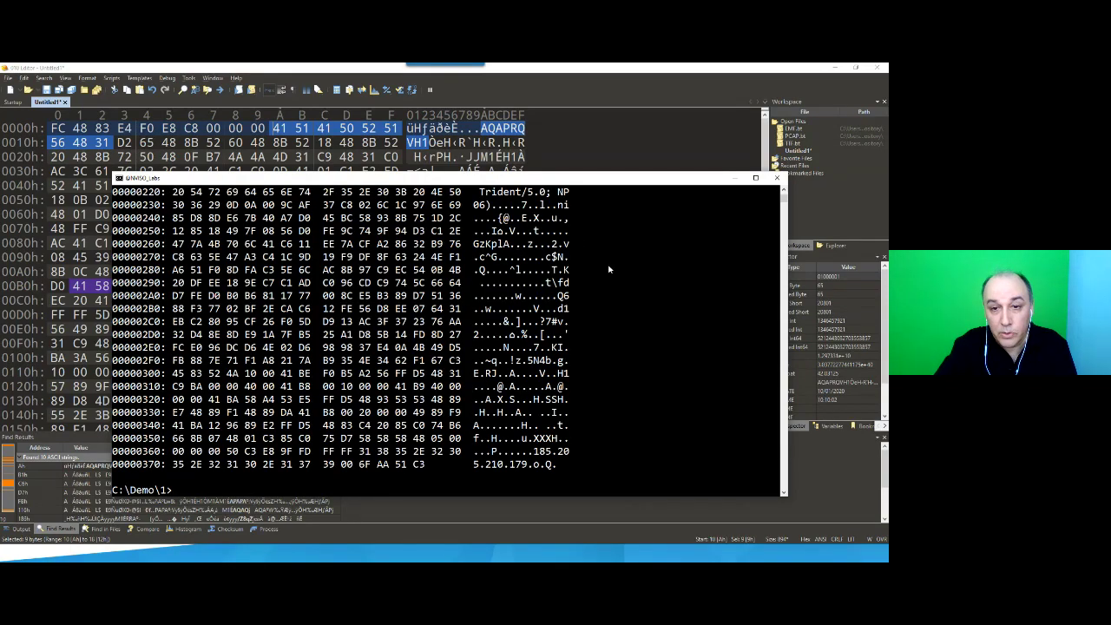
pyautogui.scroll(9, 608, 270)
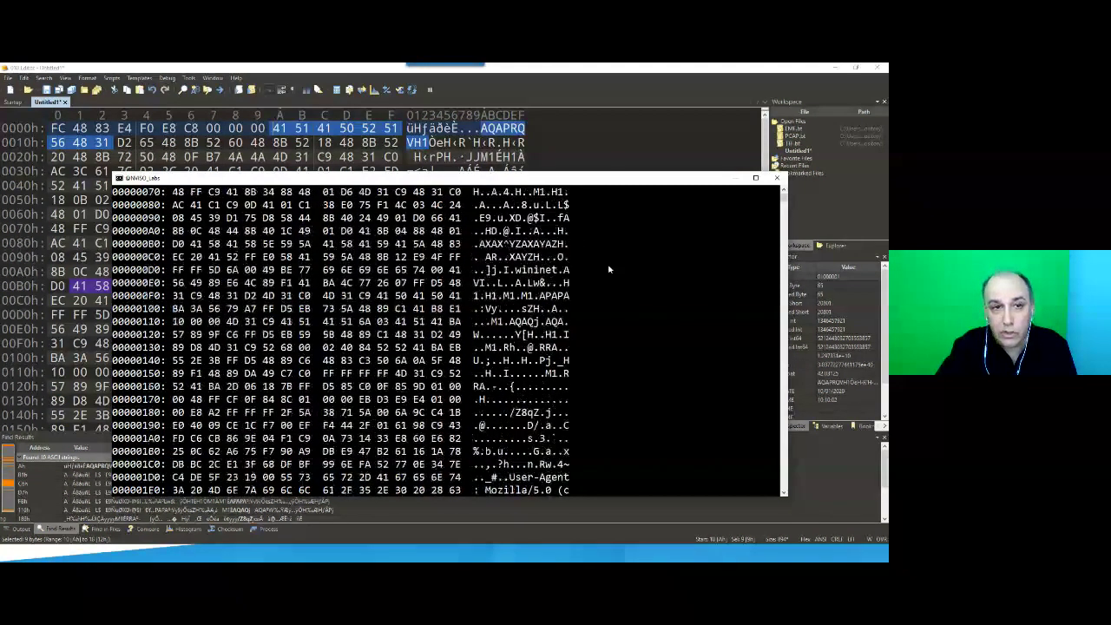
pyautogui.scroll(4, 573, 320)
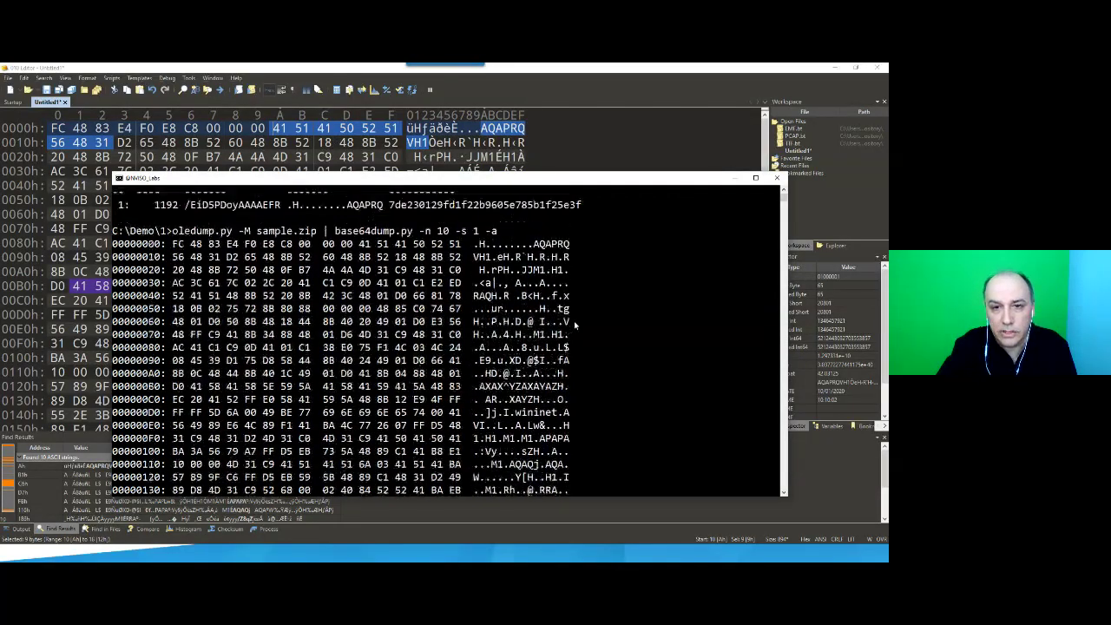
pyautogui.scroll(-12, 538, 335)
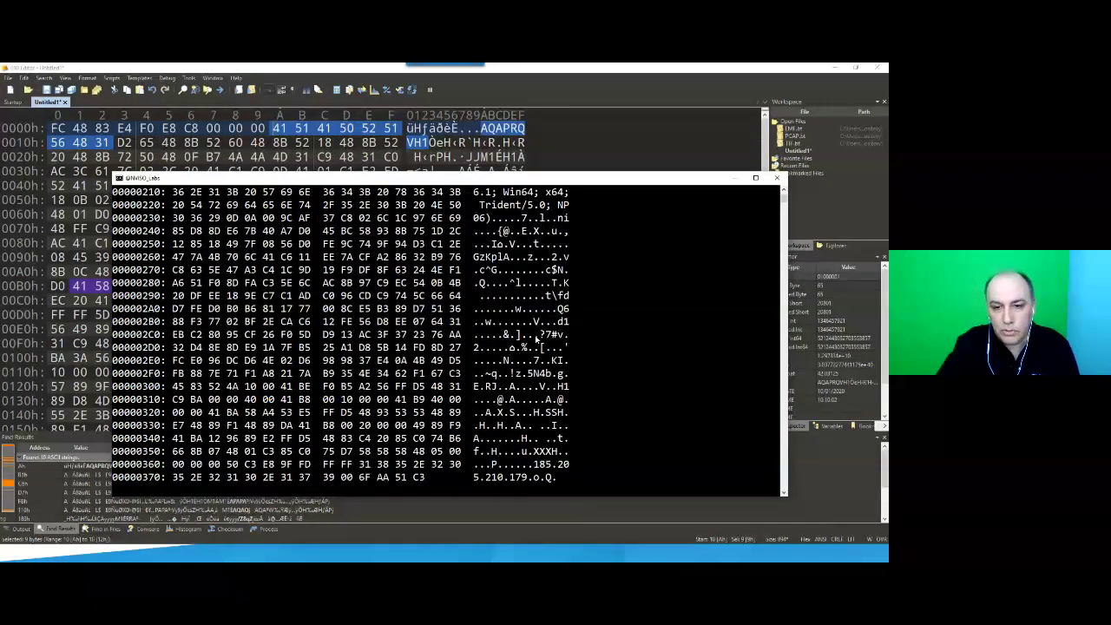
pyautogui.scroll(-1, 537, 337)
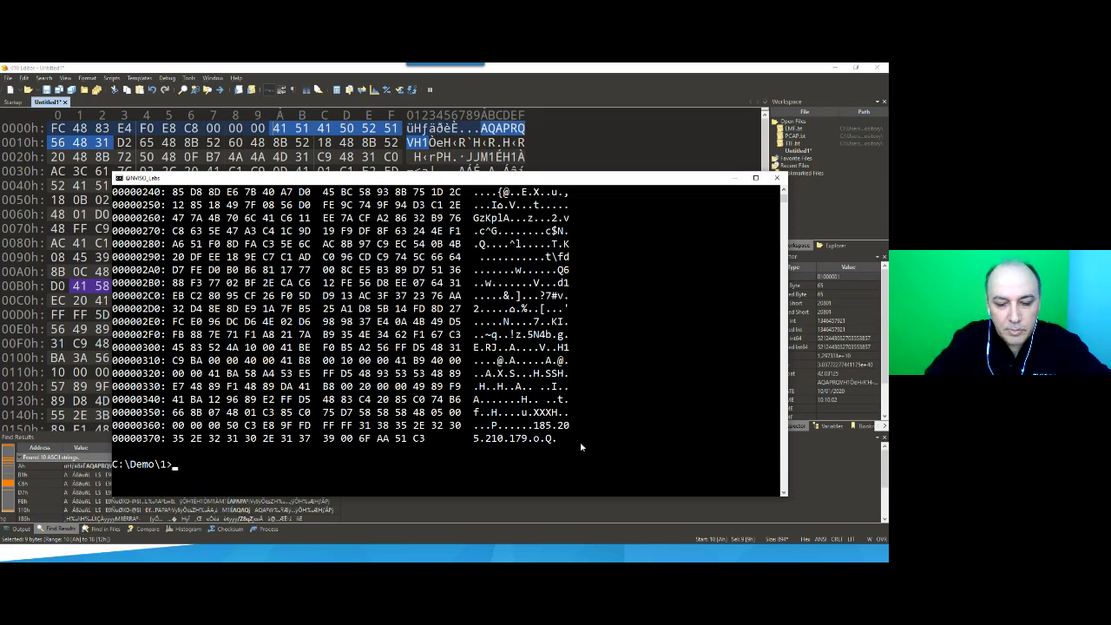
# Clear the console and enter 'oledump.py -M sample.zip | base64dump.py -n 10 -s 1 -a', trimming its last letter
pyautogui.write('cls')
pyautogui.press('Return')
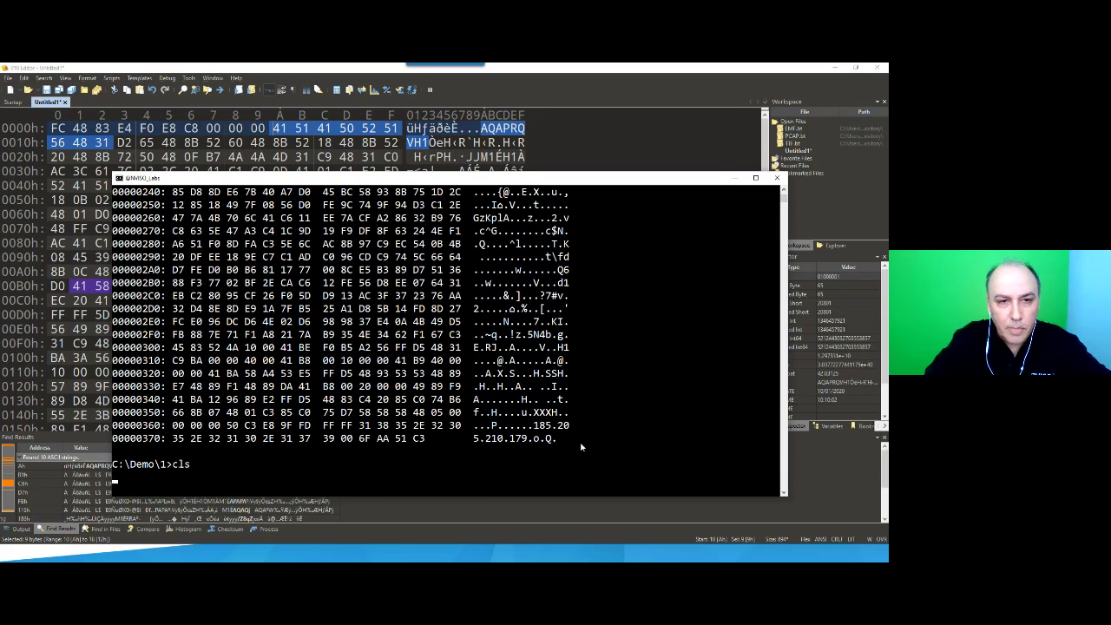
pyautogui.write('oledump.py -M sample.zip | base64dump.py -n 10 -s 1 -a')
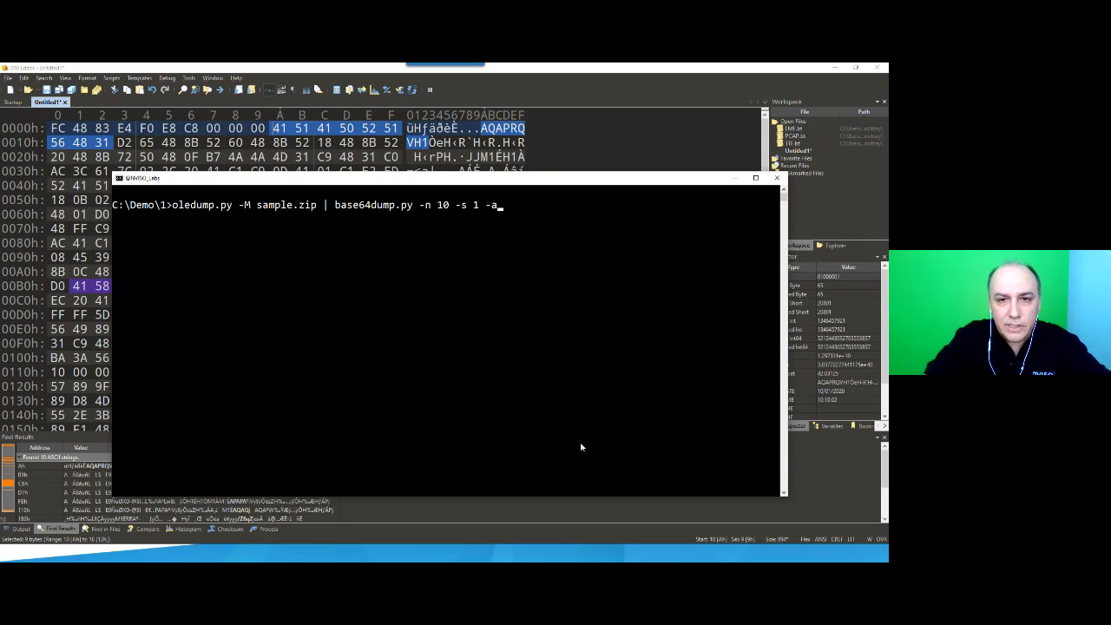
pyautogui.press('BackSpace')
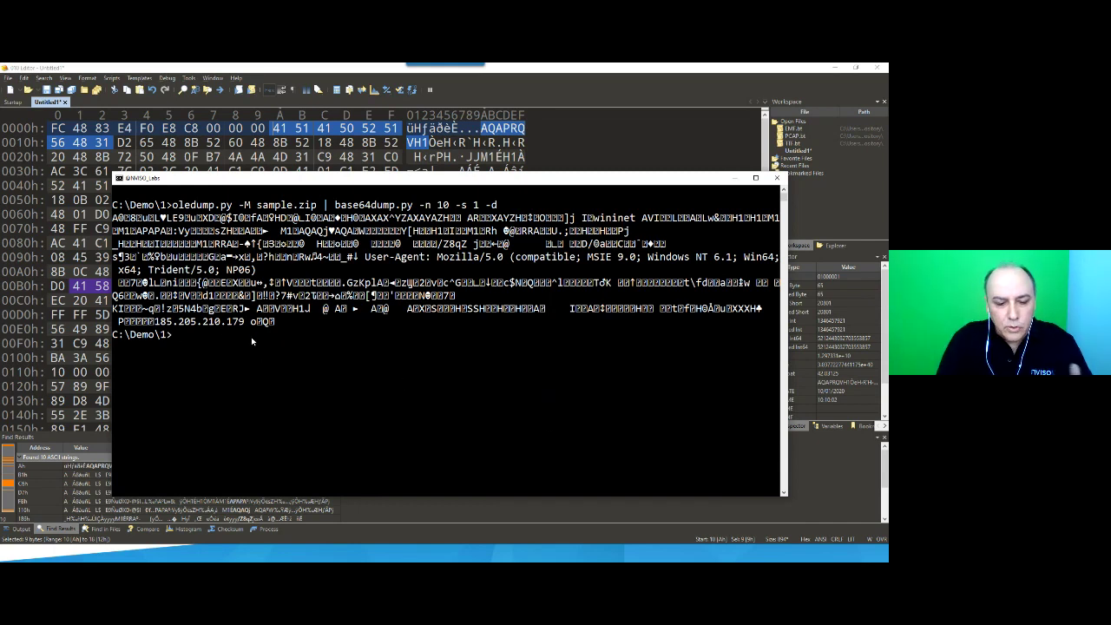
# Recall the decode command, try appending '> sc.vir' and a pipe, then discard the line
pyautogui.press('Up')
pyautogui.write('> ')
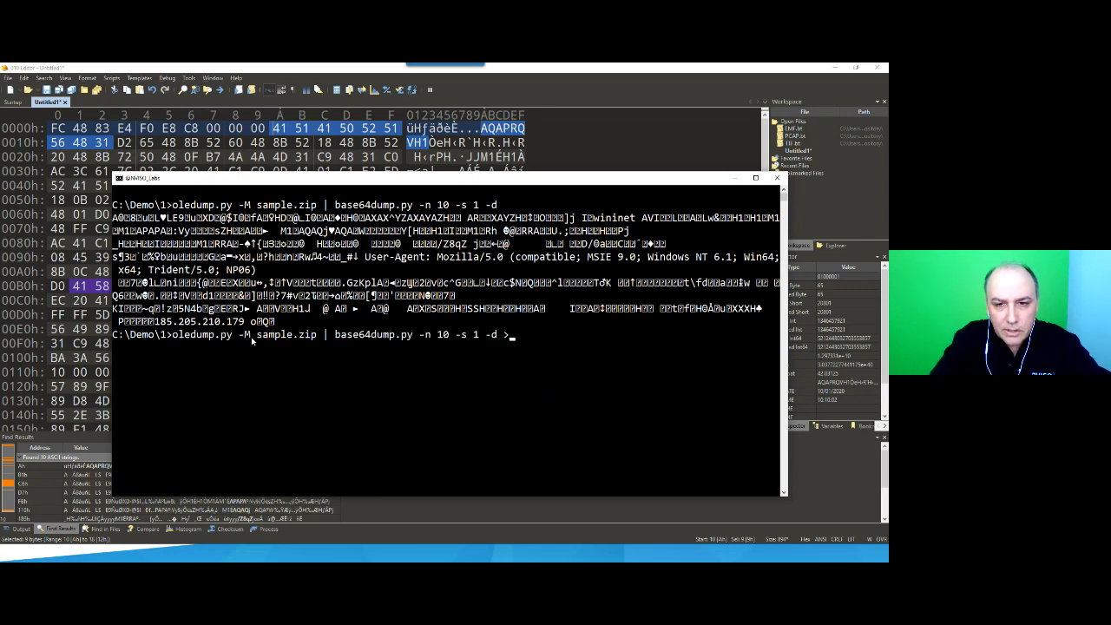
pyautogui.write('s')
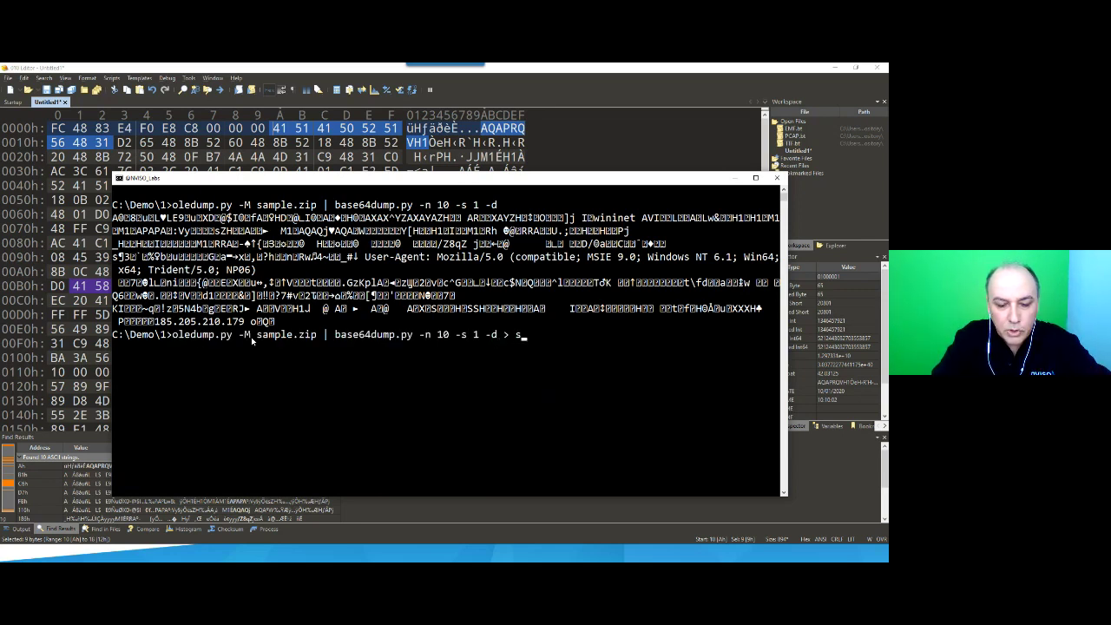
pyautogui.write('c.vir')
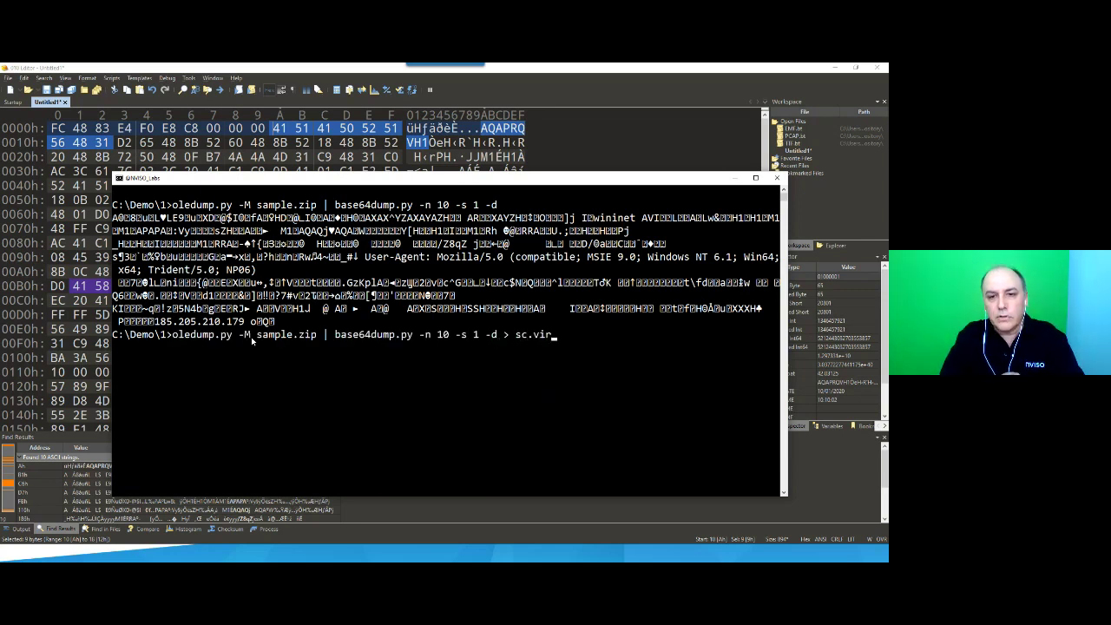
pyautogui.press('BackSpace')
pyautogui.press('BackSpace')
pyautogui.press('BackSpace')
pyautogui.press('BackSpace')
pyautogui.press('BackSpace')
pyautogui.press('BackSpace')
pyautogui.press('BackSpace')
pyautogui.press('BackSpace')
pyautogui.press('BackSpace')
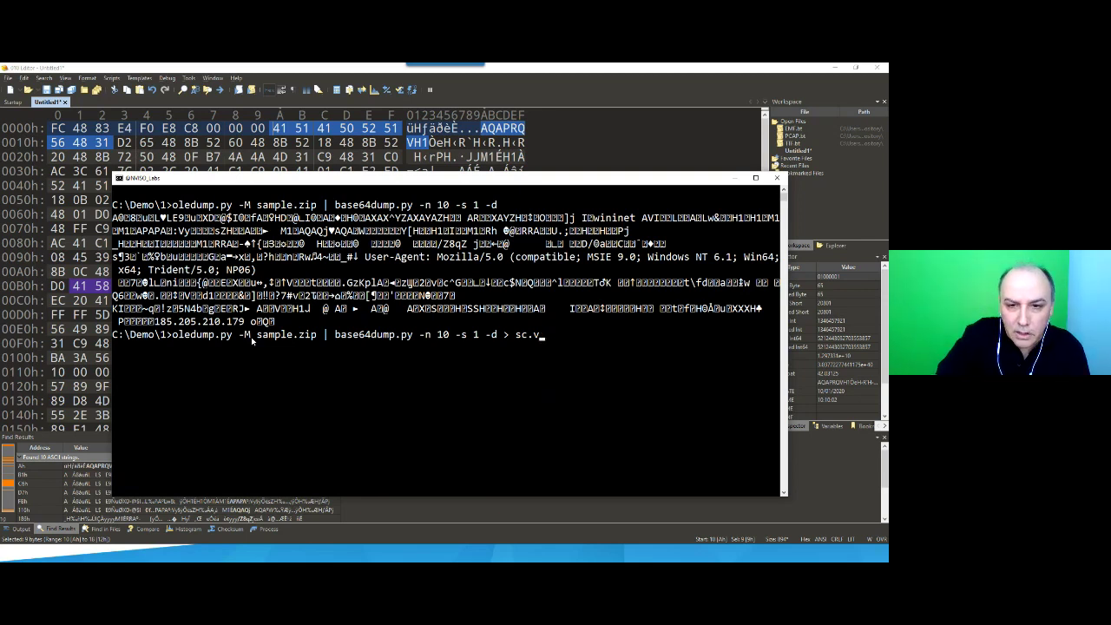
pyautogui.write('|')
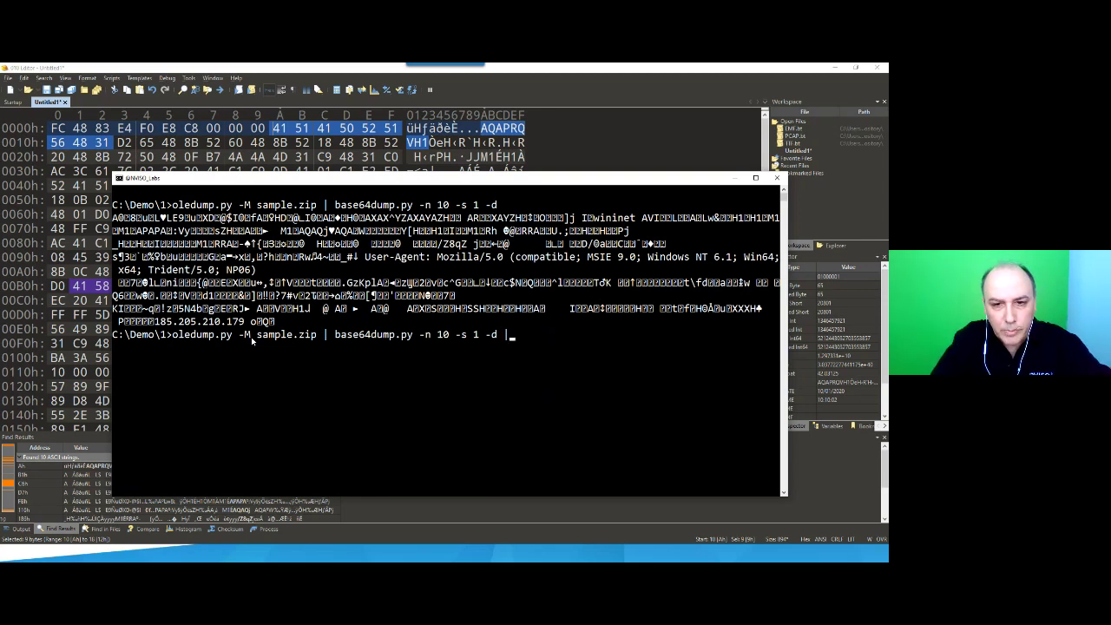
pyautogui.press('BackSpace')
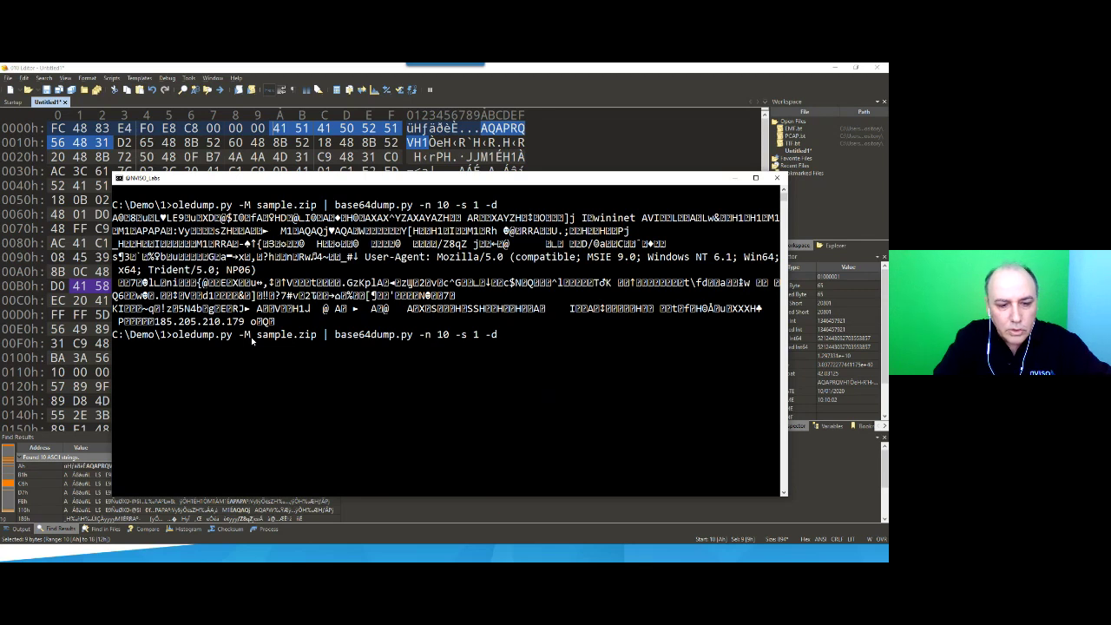
pyautogui.press('Escape')
# Clear the console and pipe the decode command into strings
pyautogui.write('cls')
pyautogui.press('Return')
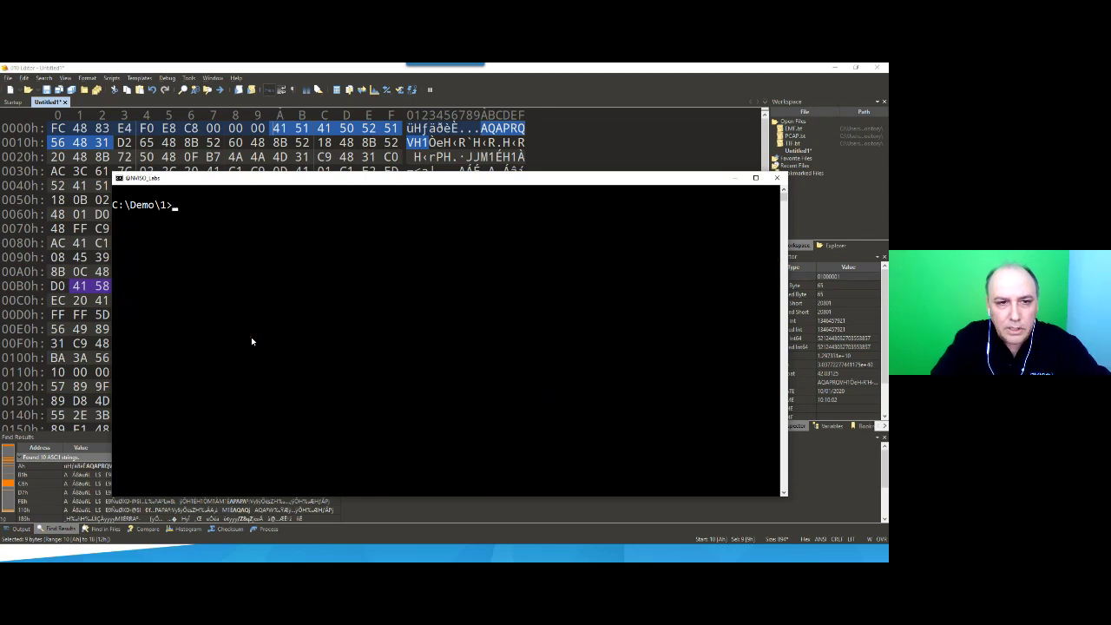
pyautogui.press('Up')
pyautogui.press('Up')
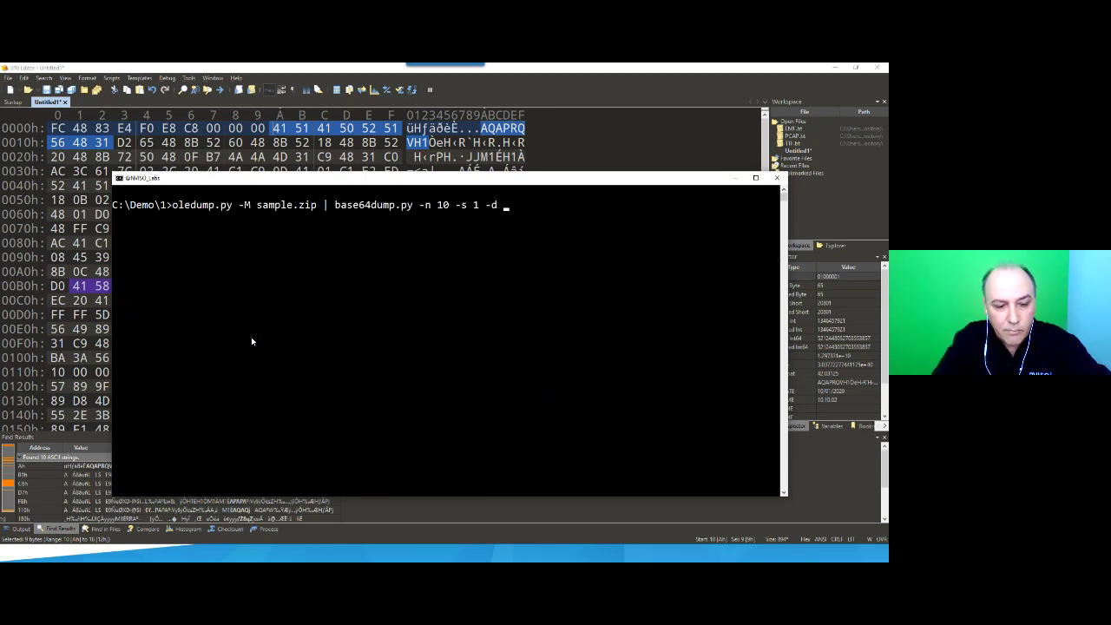
pyautogui.write('|')
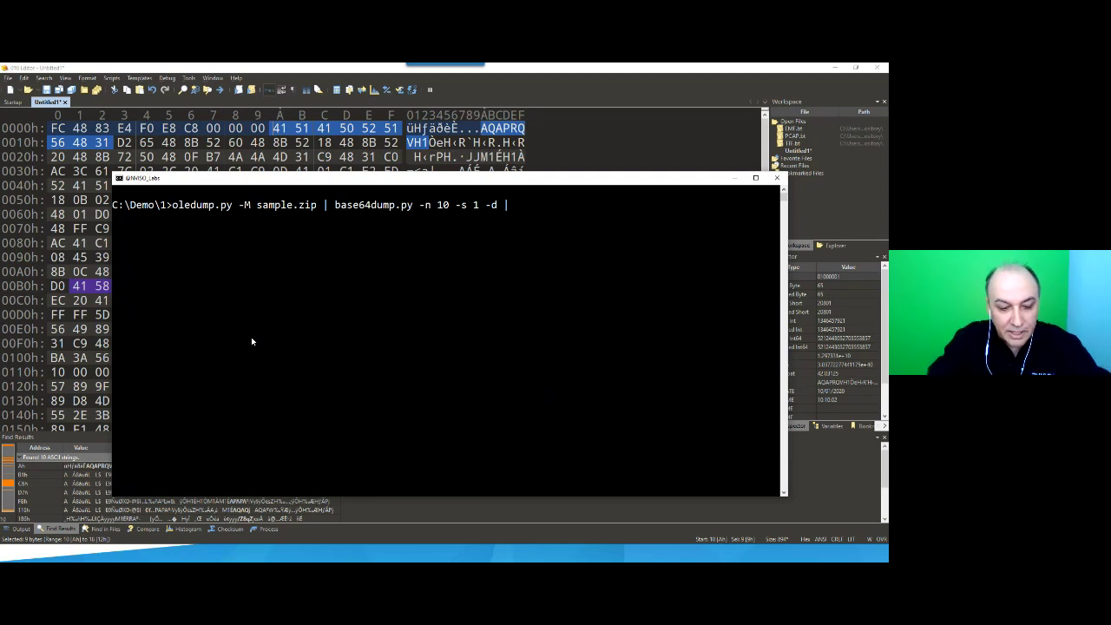
pyautogui.write('strings')
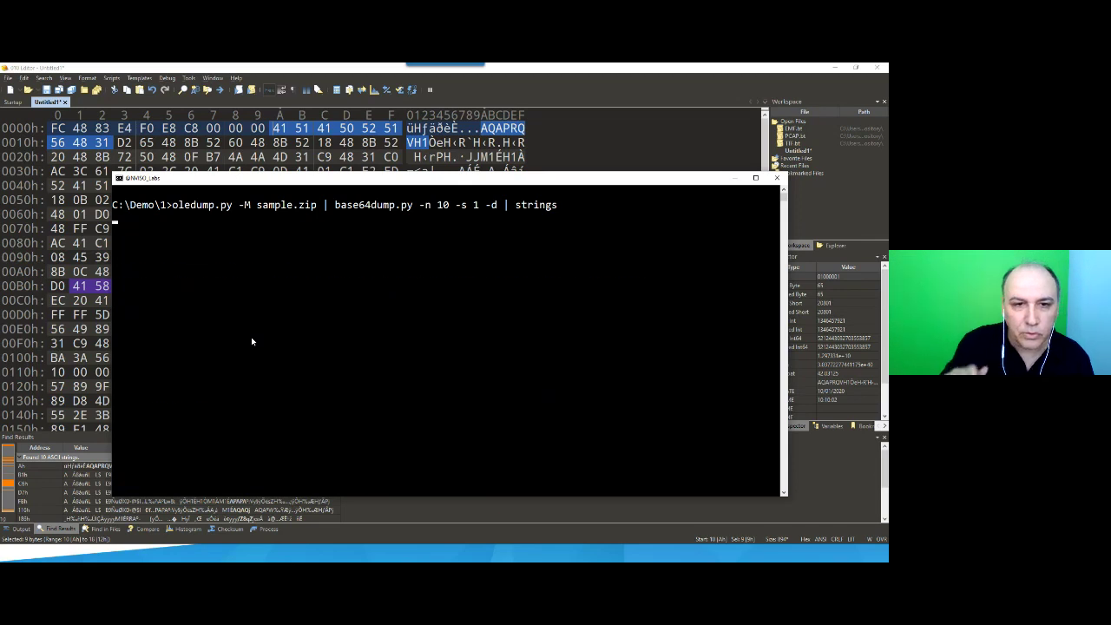
pyautogui.press('Return')
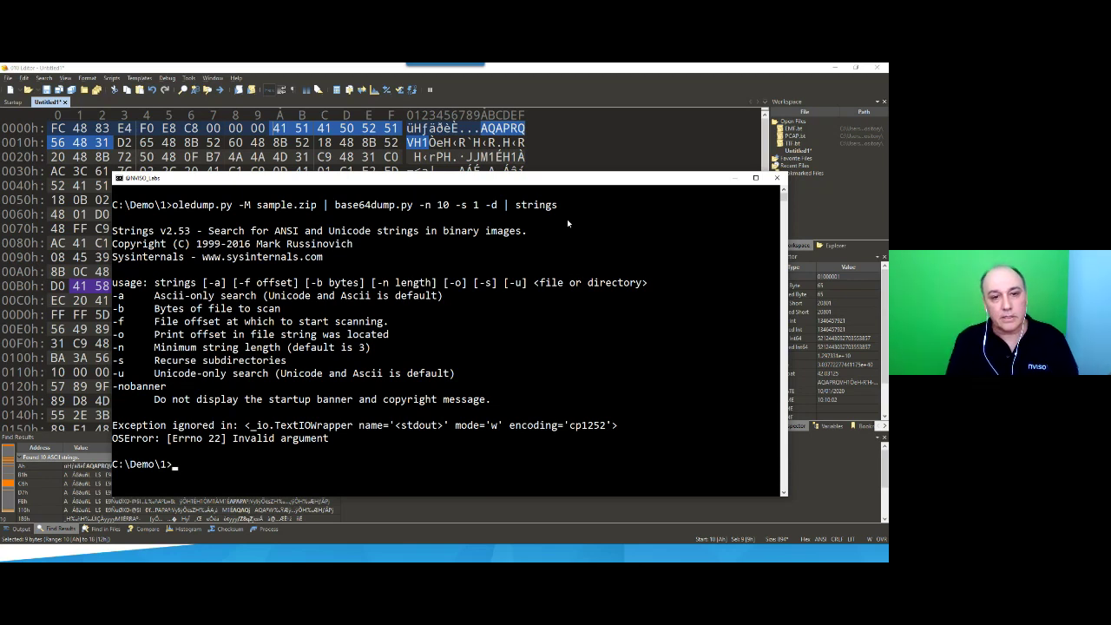
# Rerun the pipeline through strings.py to show the User-Agent and IP 185.205.210.179, then clear
pyautogui.write('cls')
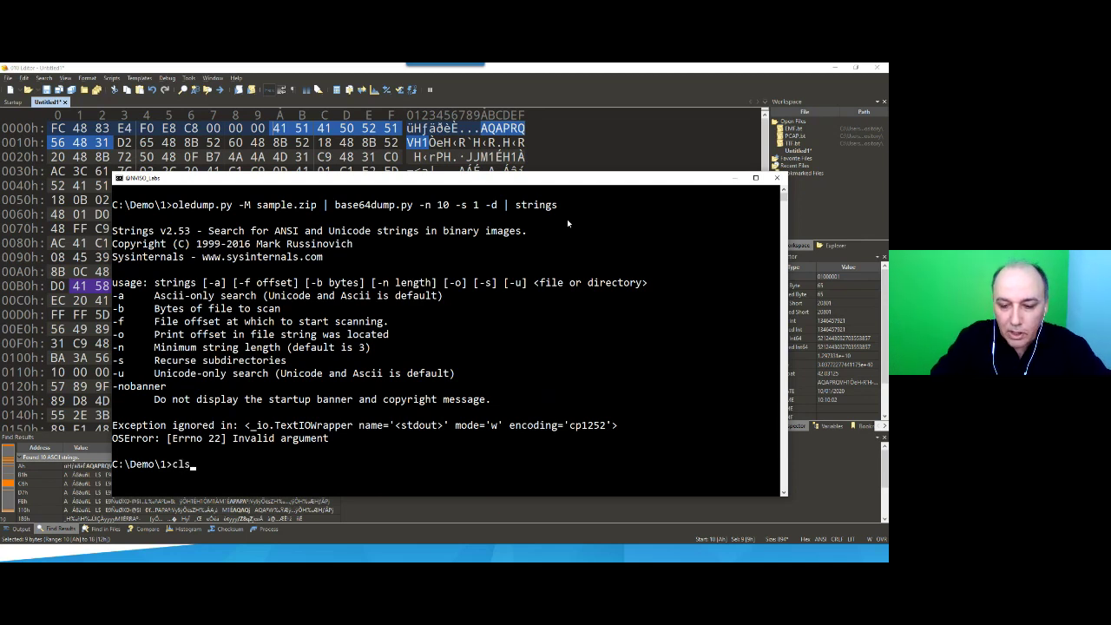
pyautogui.press('Return')
pyautogui.press('Up')
pyautogui.press('Up')
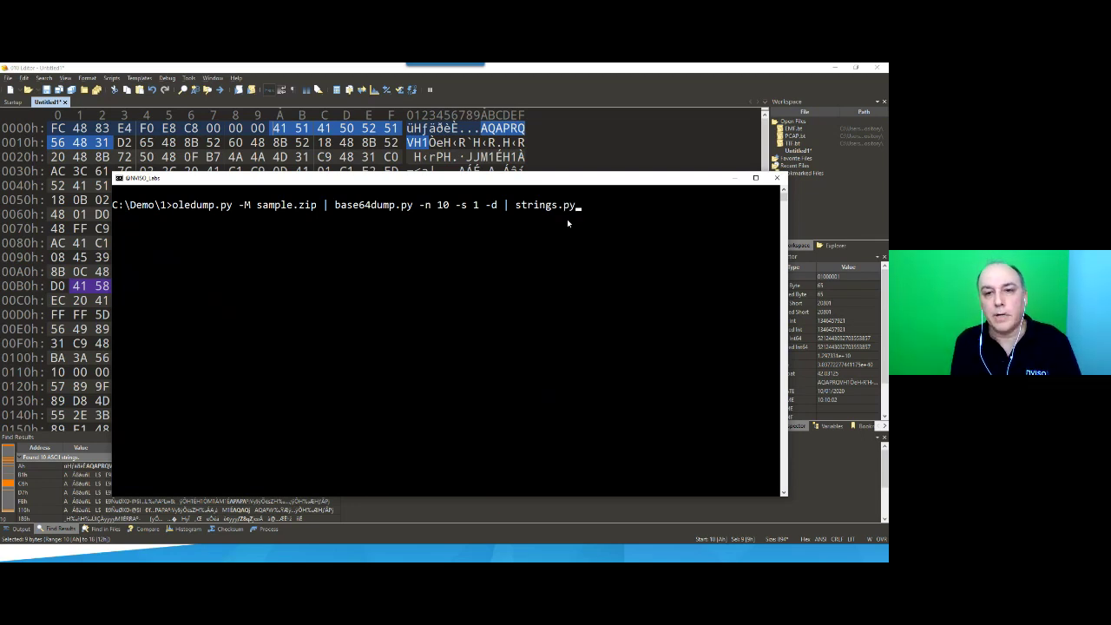
pyautogui.press('Return')
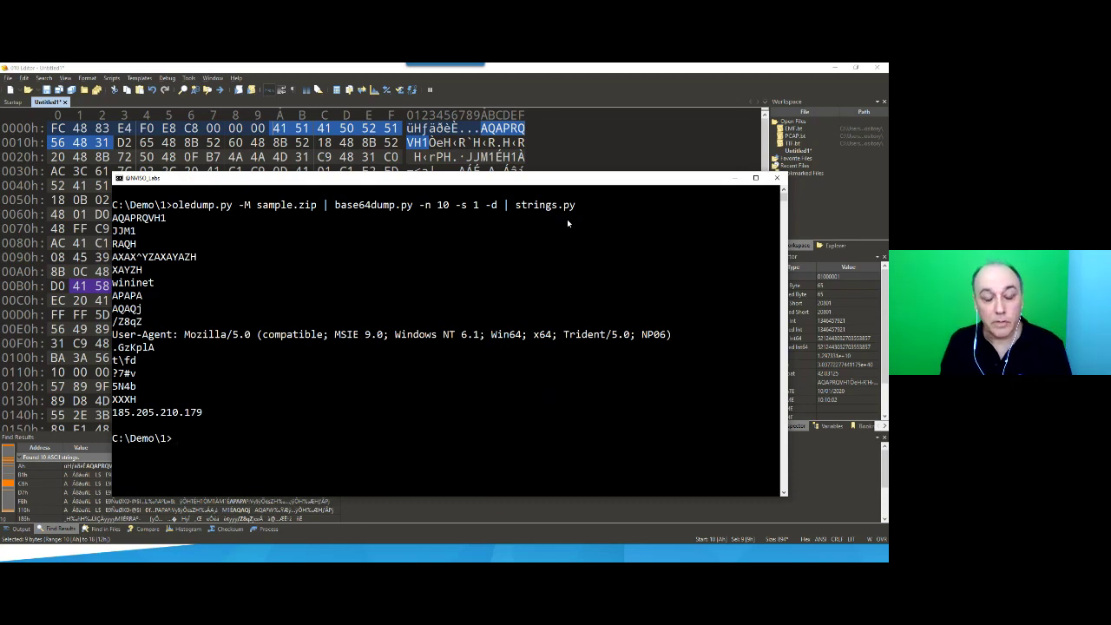
pyautogui.write('cls')
pyautogui.press('Return')
# Replace strings.py with 'ndisasm -b 32 -' to disassemble the shellcode as 32-bit code, then run cls
pyautogui.press('Up')
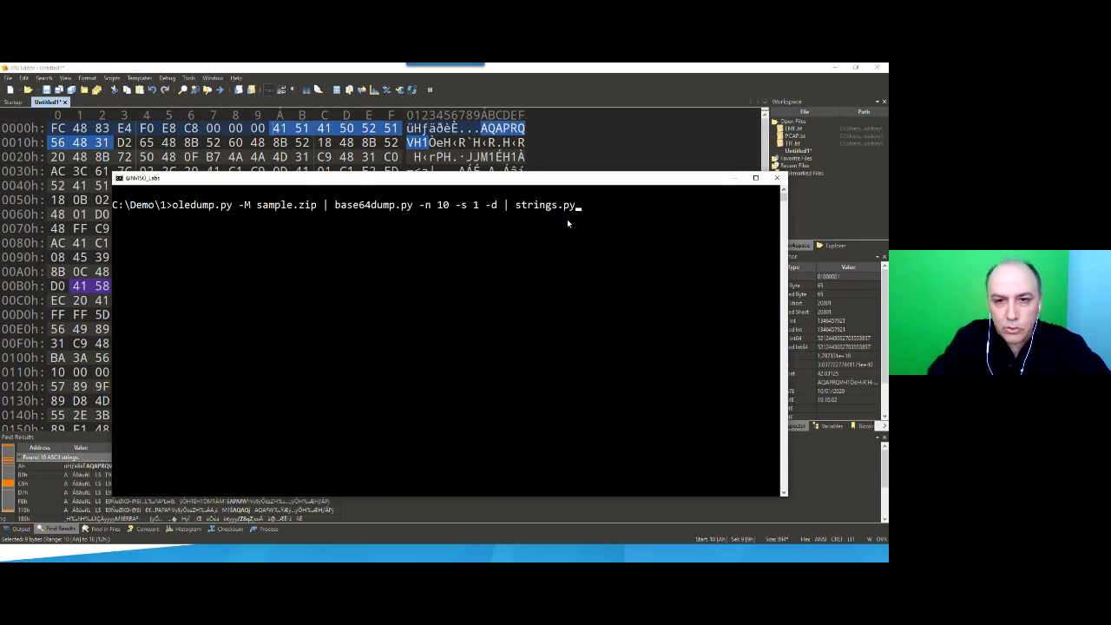
pyautogui.press('BackSpace')
pyautogui.press('BackSpace')
pyautogui.press('BackSpace')
pyautogui.press('BackSpace')
pyautogui.press('BackSpace')
pyautogui.press('BackSpace')
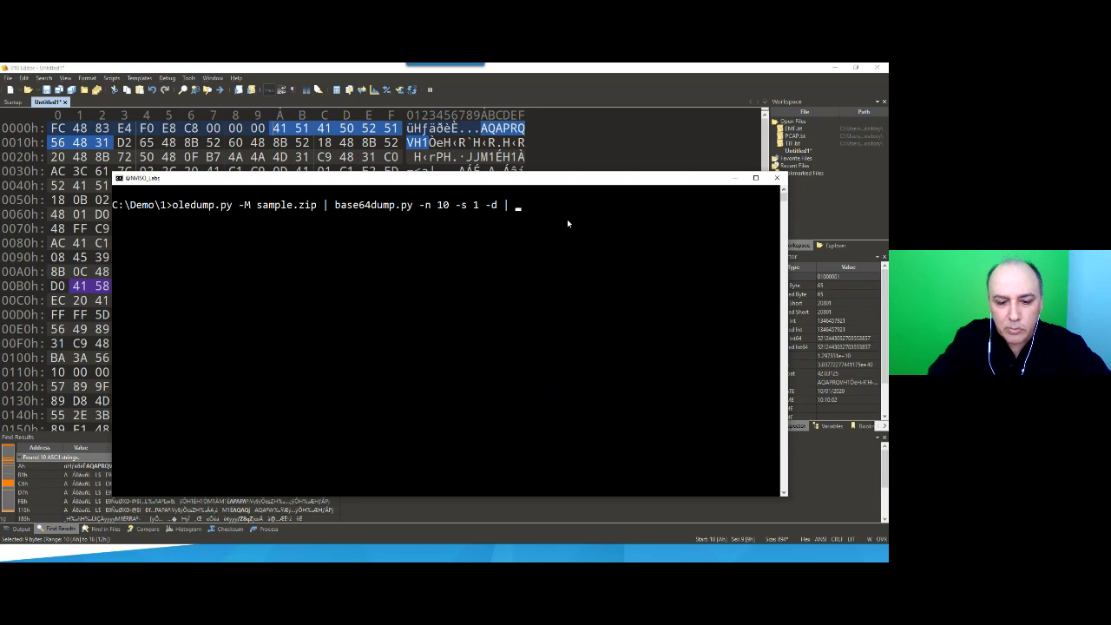
pyautogui.write('ndia')
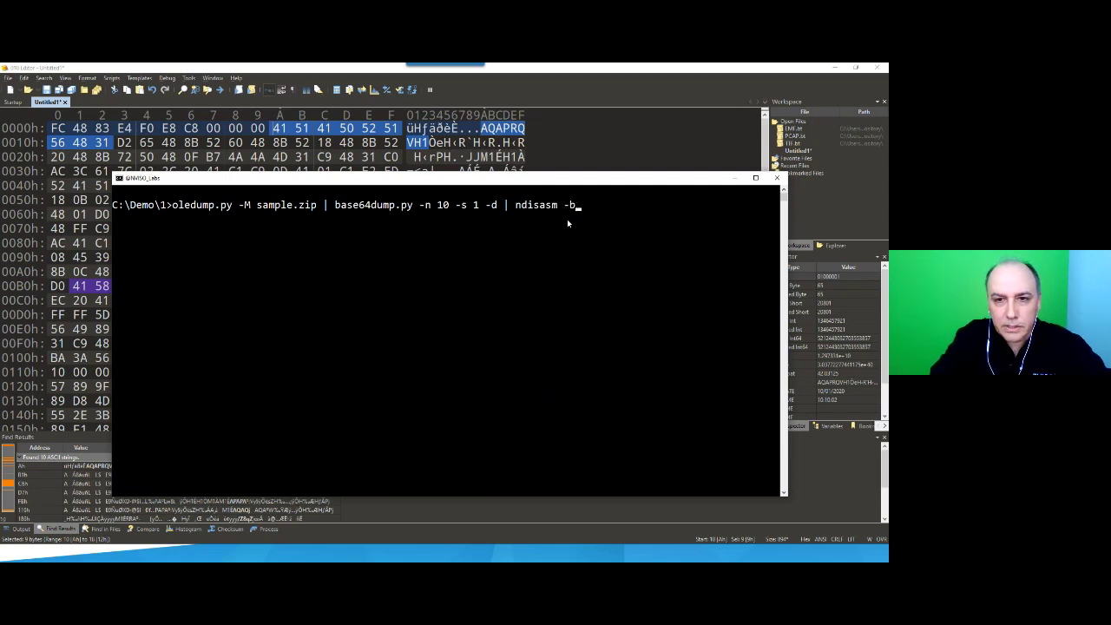
pyautogui.write('-')
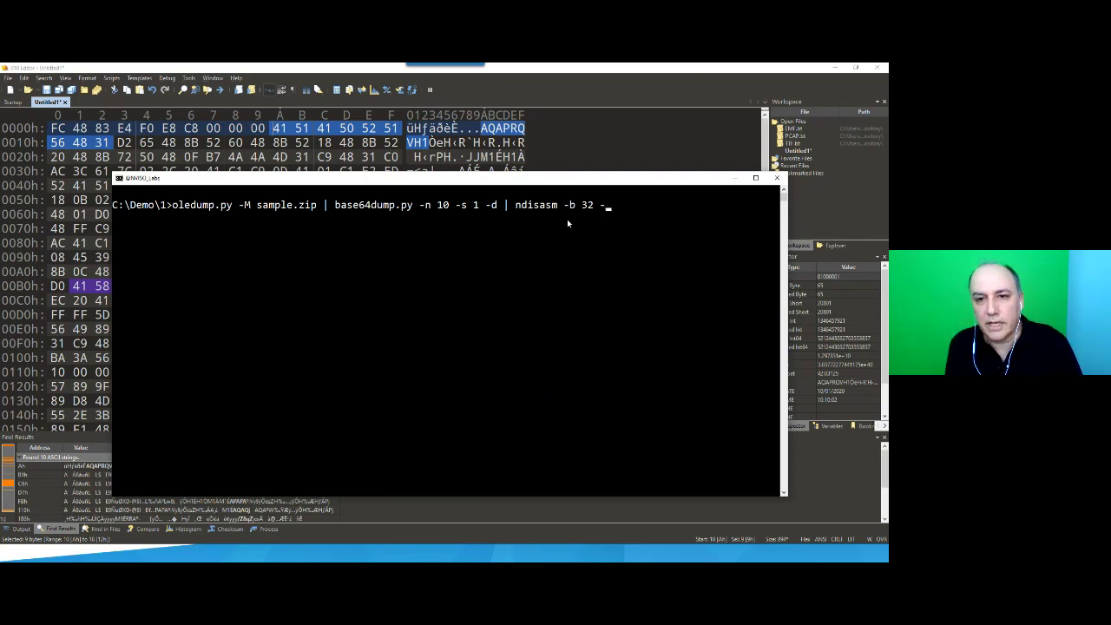
pyautogui.press('Return')
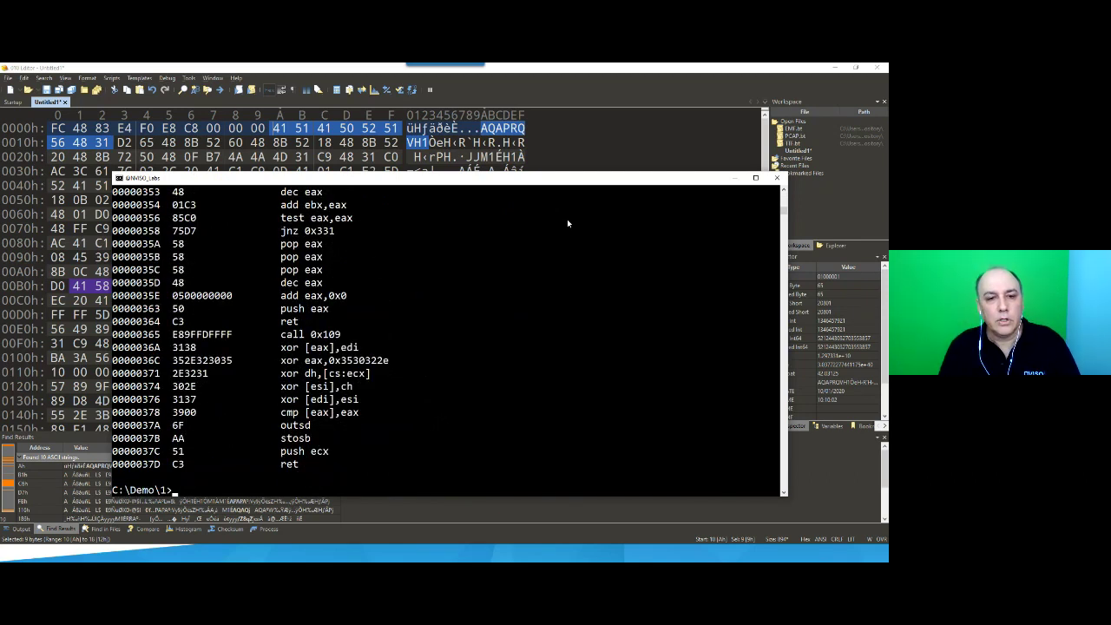
pyautogui.write('cls')
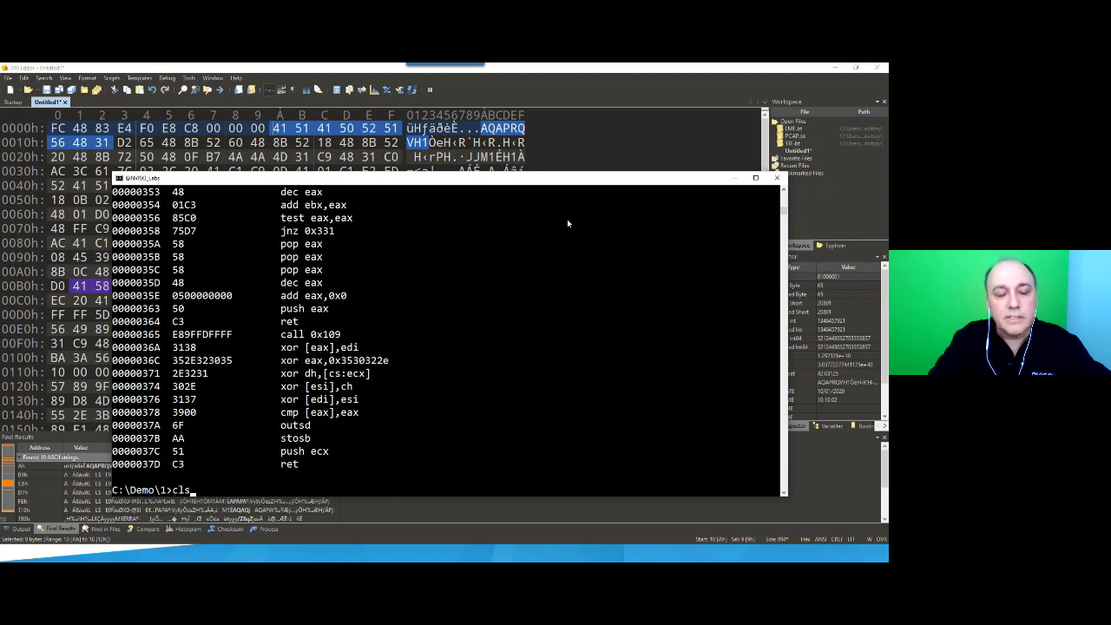
pyautogui.press('Return')
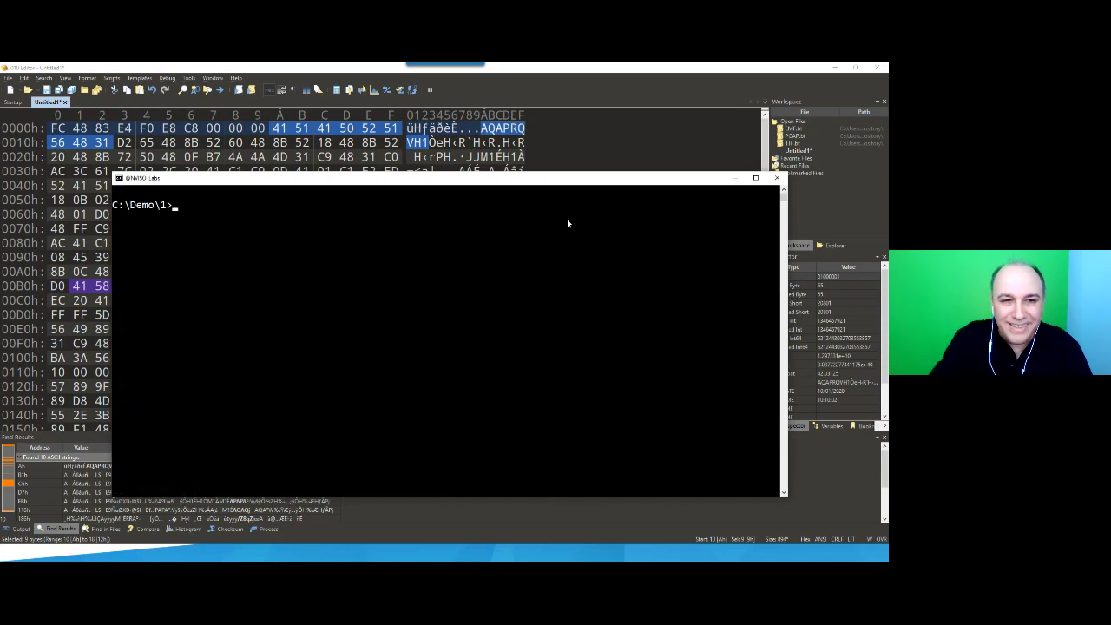
# Recall the ndisasm pipeline and delete 'ndisasm -b 32 -' so the line ends with '-d | '
pyautogui.press('Up')
pyautogui.press('Up')
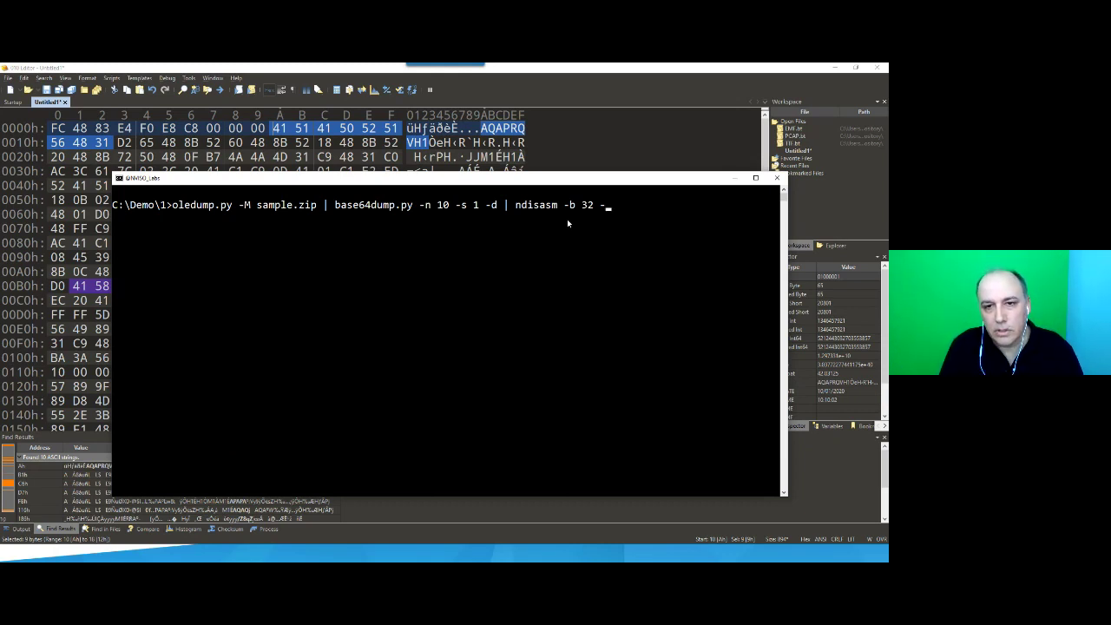
pyautogui.press('BackSpace')
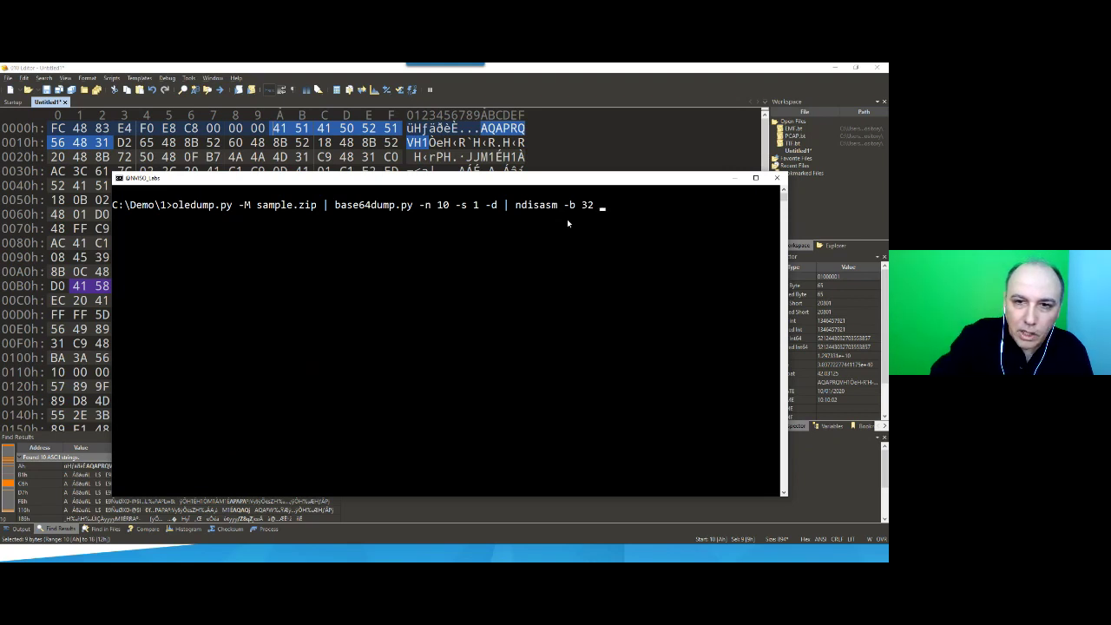
pyautogui.press('BackSpace')
pyautogui.press('BackSpace')
pyautogui.press('BackSpace')
pyautogui.press('BackSpace')
pyautogui.press('BackSpace')
pyautogui.press('BackSpace')
pyautogui.press('BackSpace')
pyautogui.press('BackSpace')
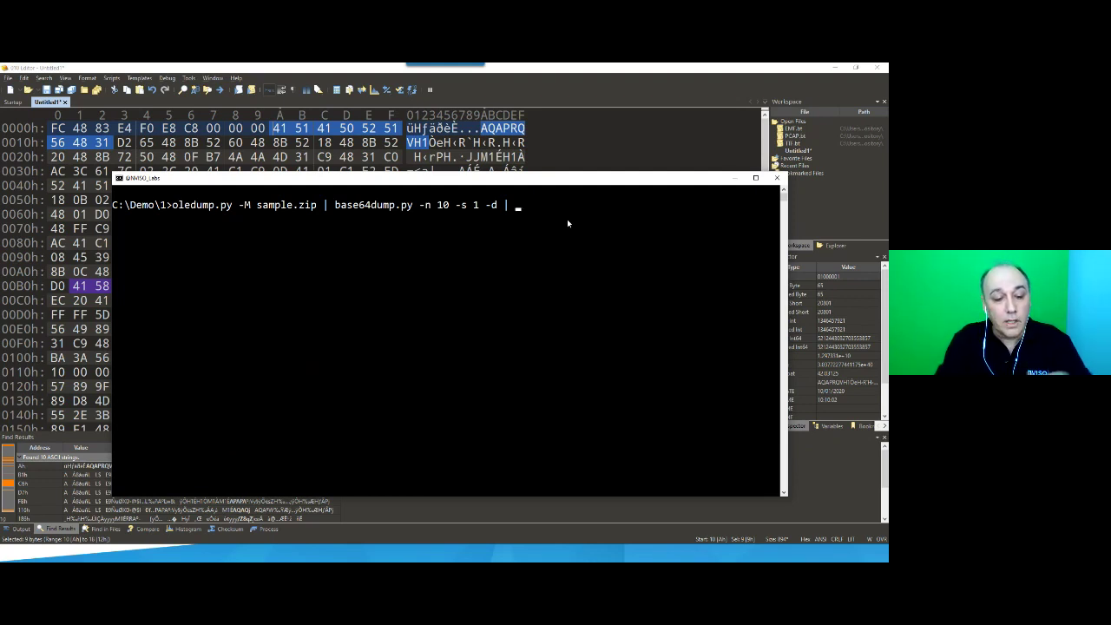
# Run the decoded comment through 1768.py to reveal IP 185.205.210.179 and the User-Agent
pyautogui.write('1768.py')
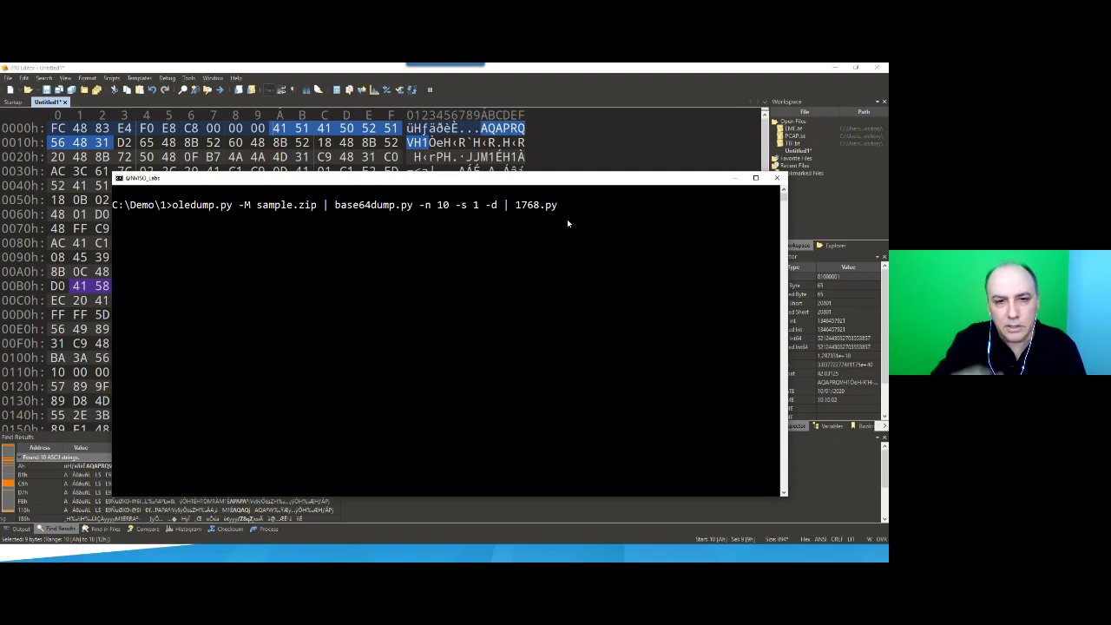
pyautogui.press('Return')
pyautogui.scroll(15, 625, 328)
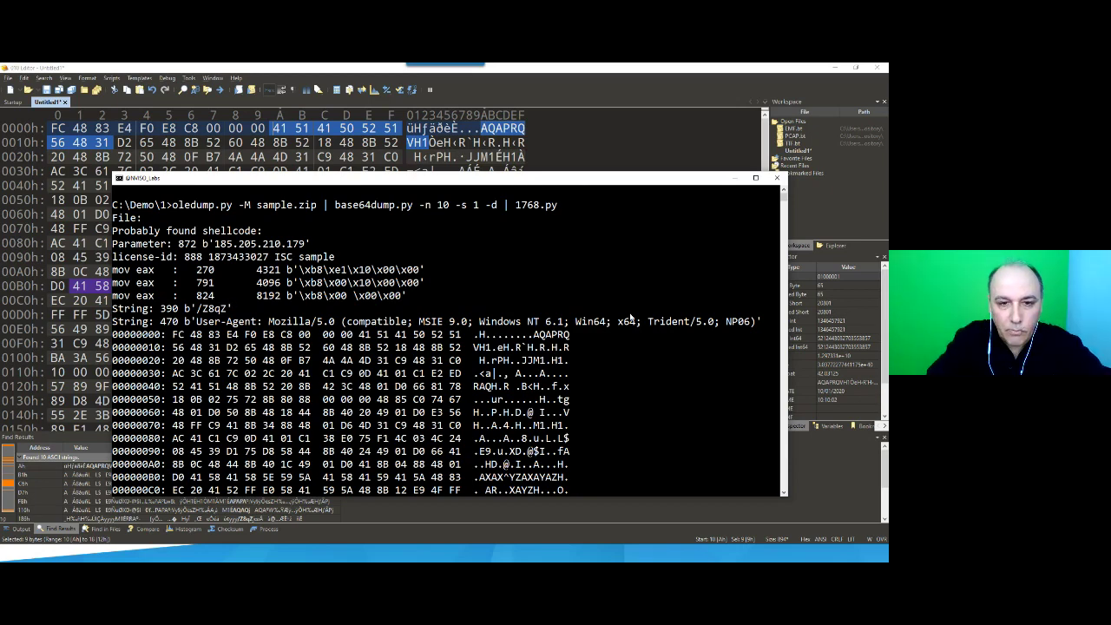
# Clear the console and return to the slide show at slide 7, "A bit of history …"
pyautogui.write('cls')
pyautogui.press('Return')
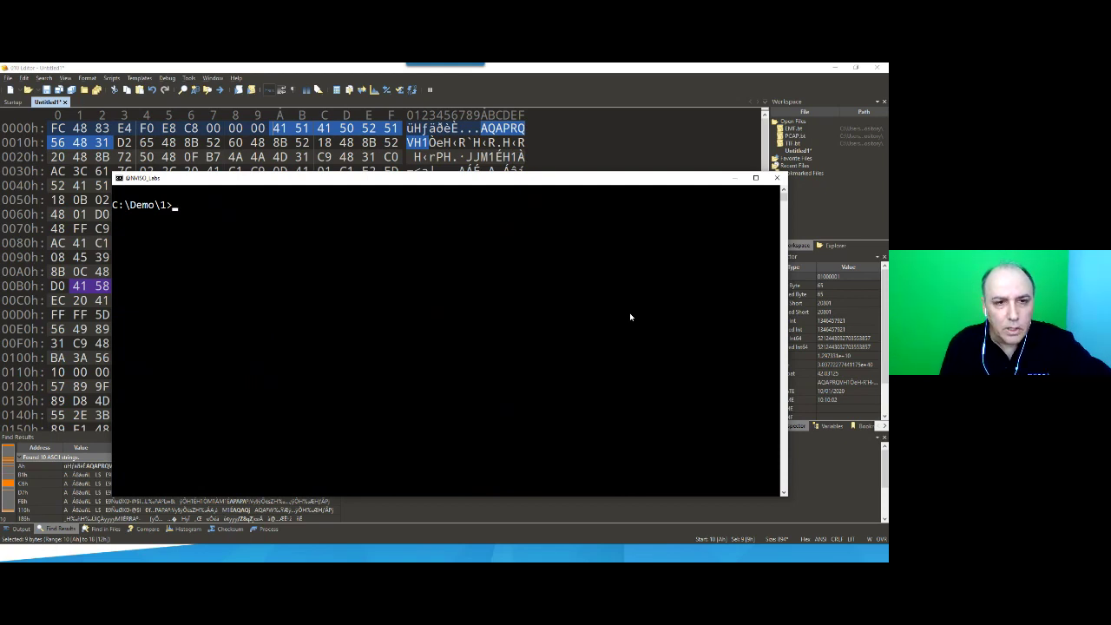
pyautogui.hotkey('alt', 'Tab')
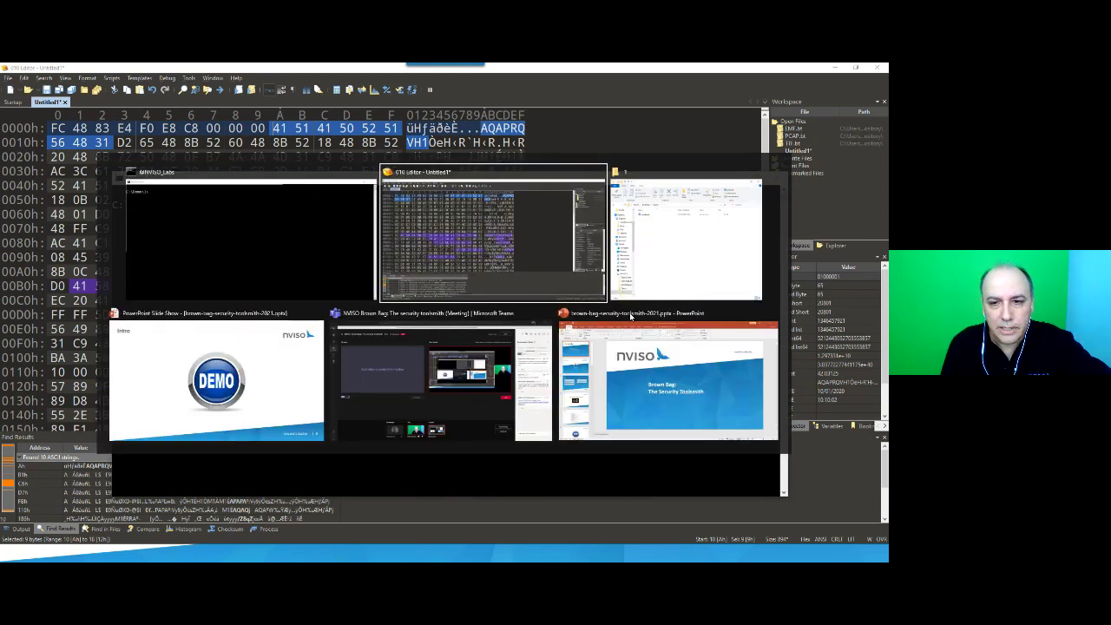
pyautogui.hotkey('alt', 'Tab')
pyautogui.hotkey('alt', 'Tab')
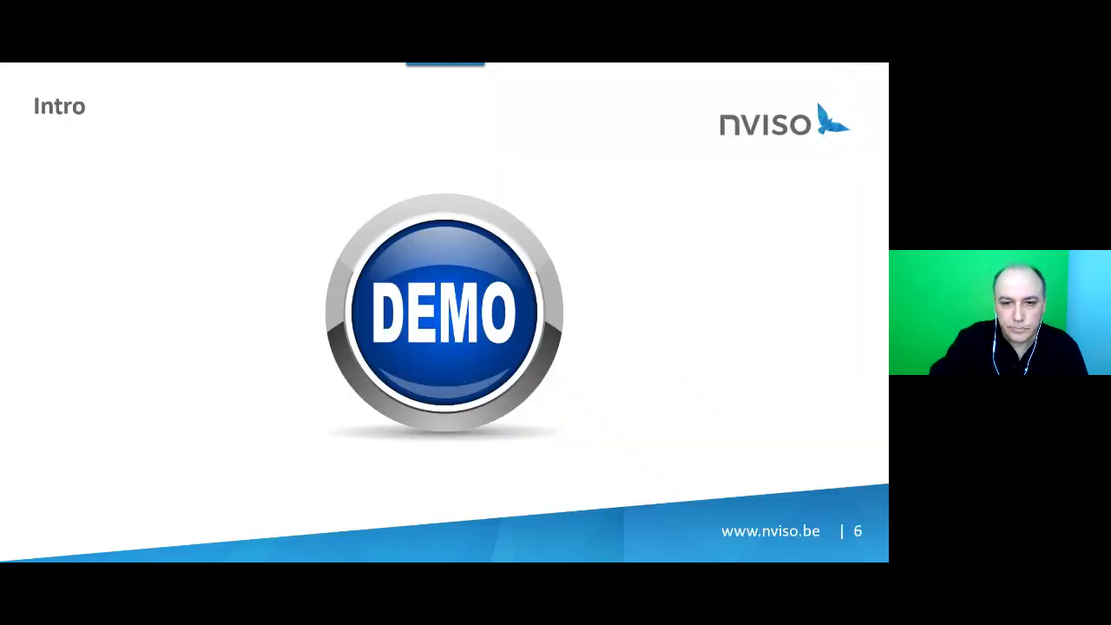
pyautogui.press('Right')
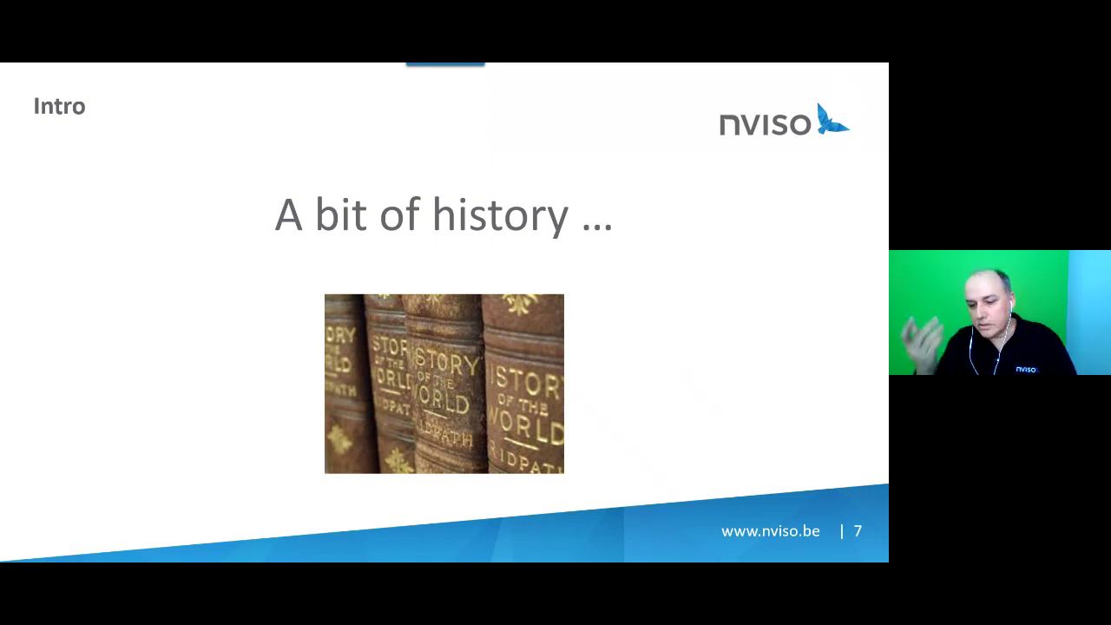